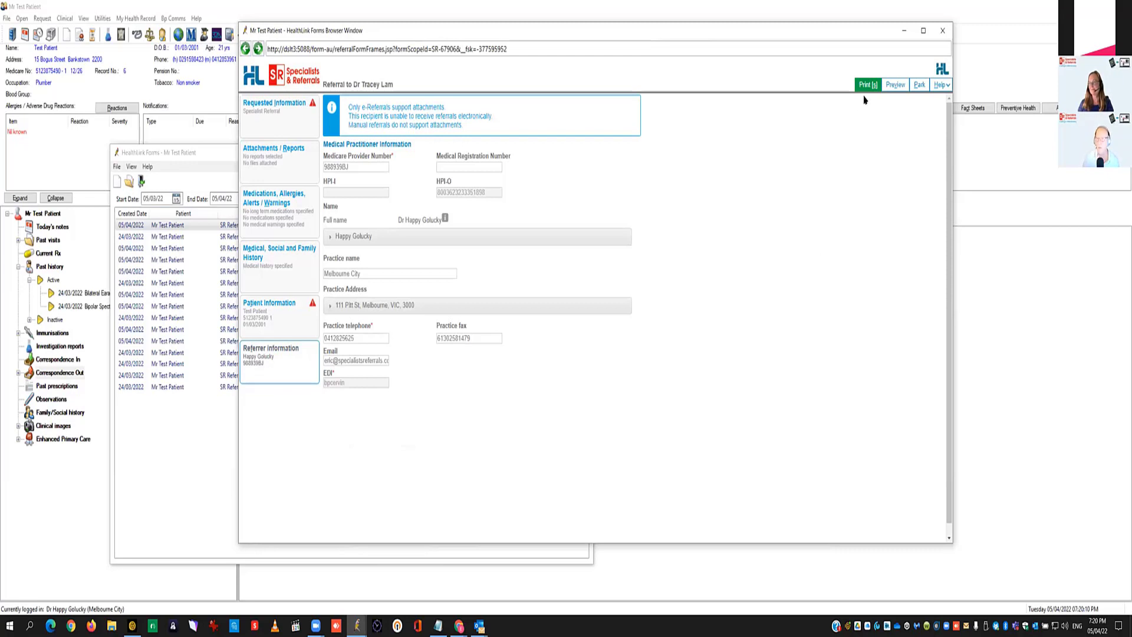
# Step: Print the manual referral to the specialist and open its downloaded PDF, printableViewSR-67906.pdf
pyautogui.click(867, 87)
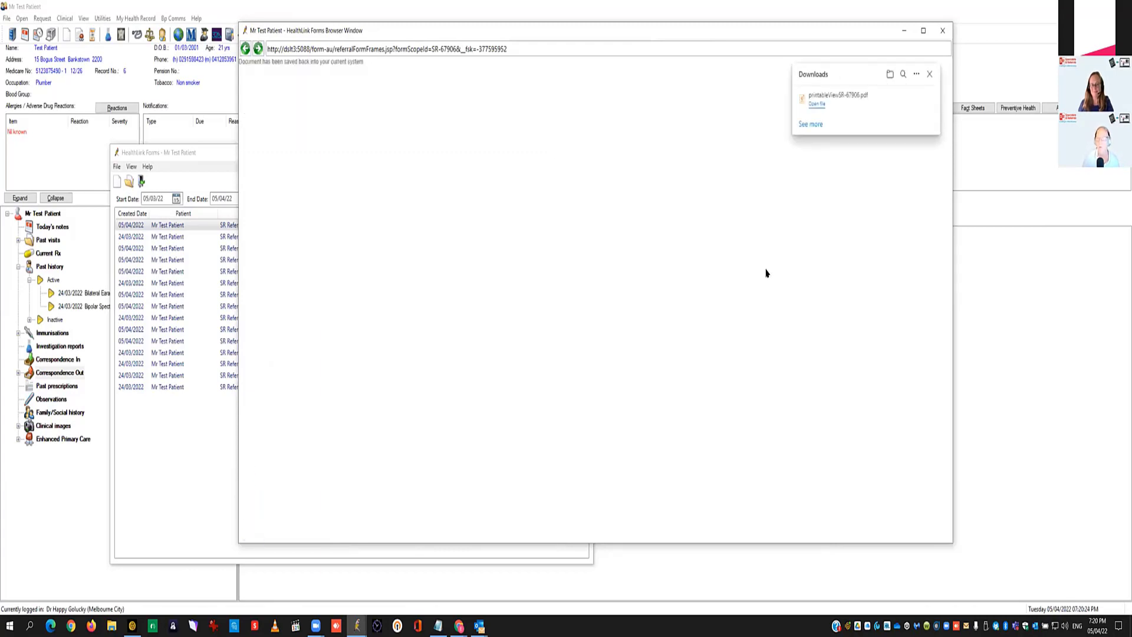
pyautogui.click(821, 106)
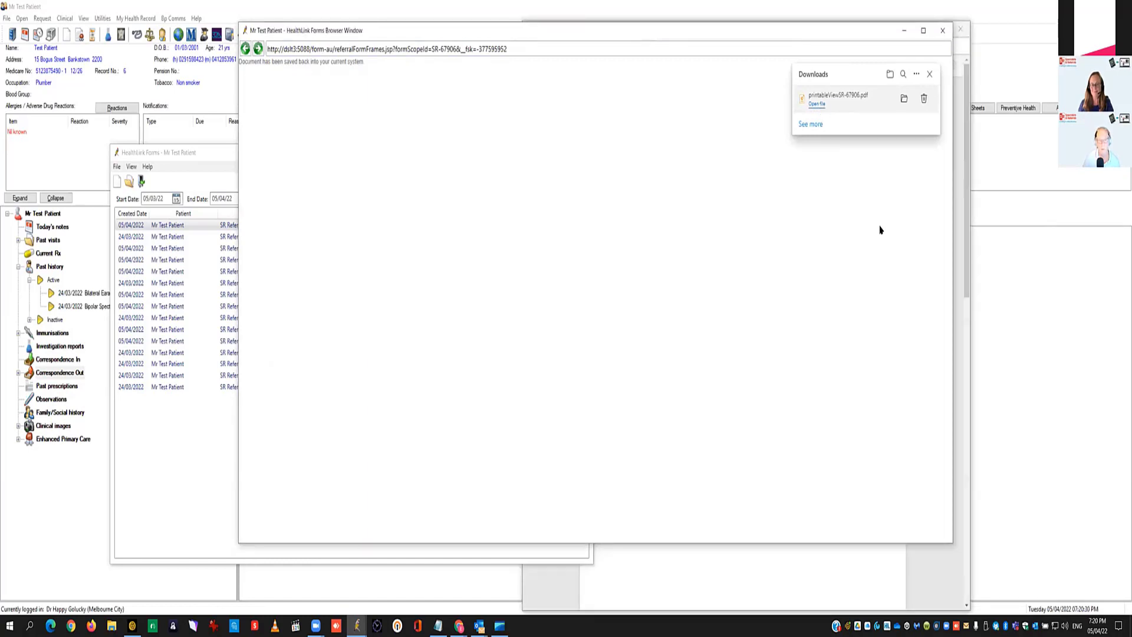
pyautogui.click(891, 587)
pyautogui.moveTo(661, 38); pyautogui.dragTo(657, 40)
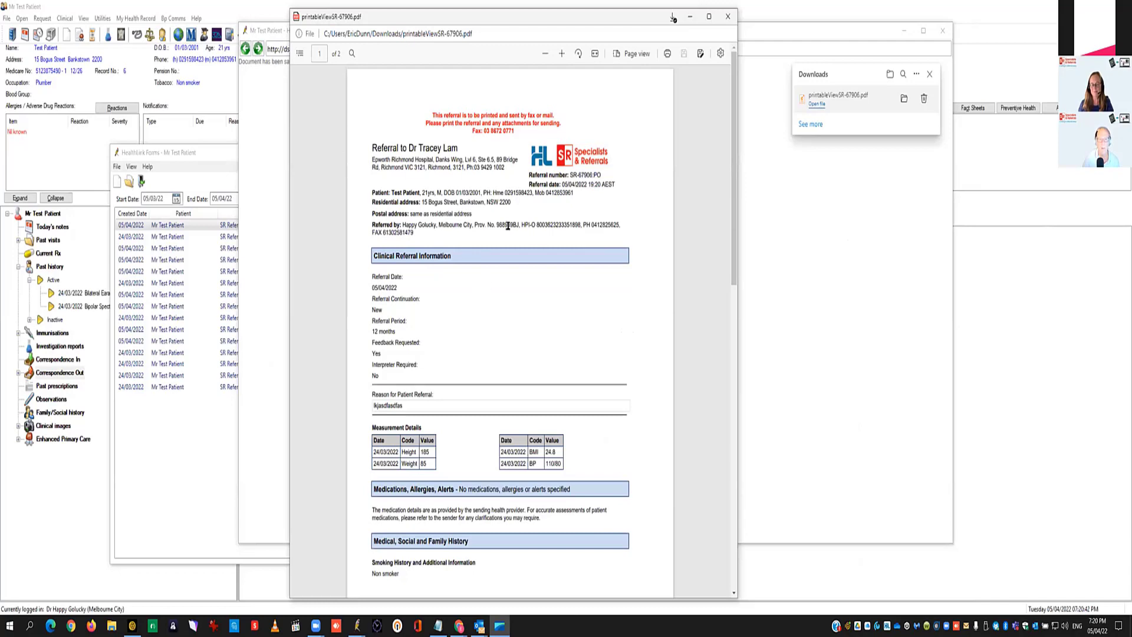
# Step: Read through both pages of the referral PDF, and close it along with the finished manual referral form
pyautogui.scroll(-5, 553, 277)
pyautogui.scroll(-6, 553, 277)
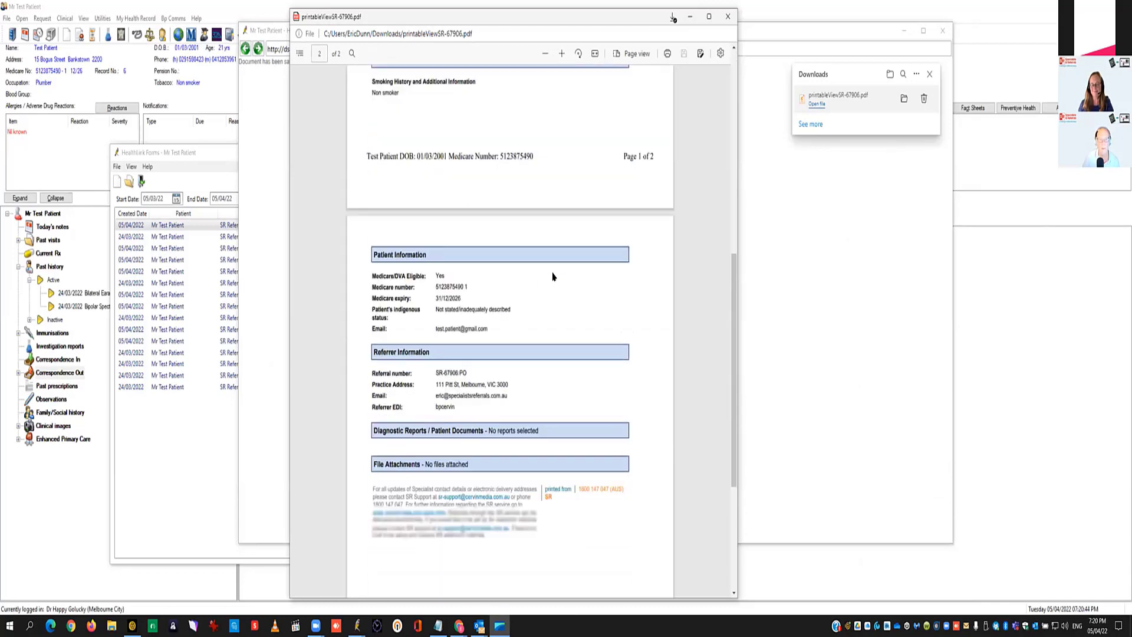
pyautogui.click(728, 18)
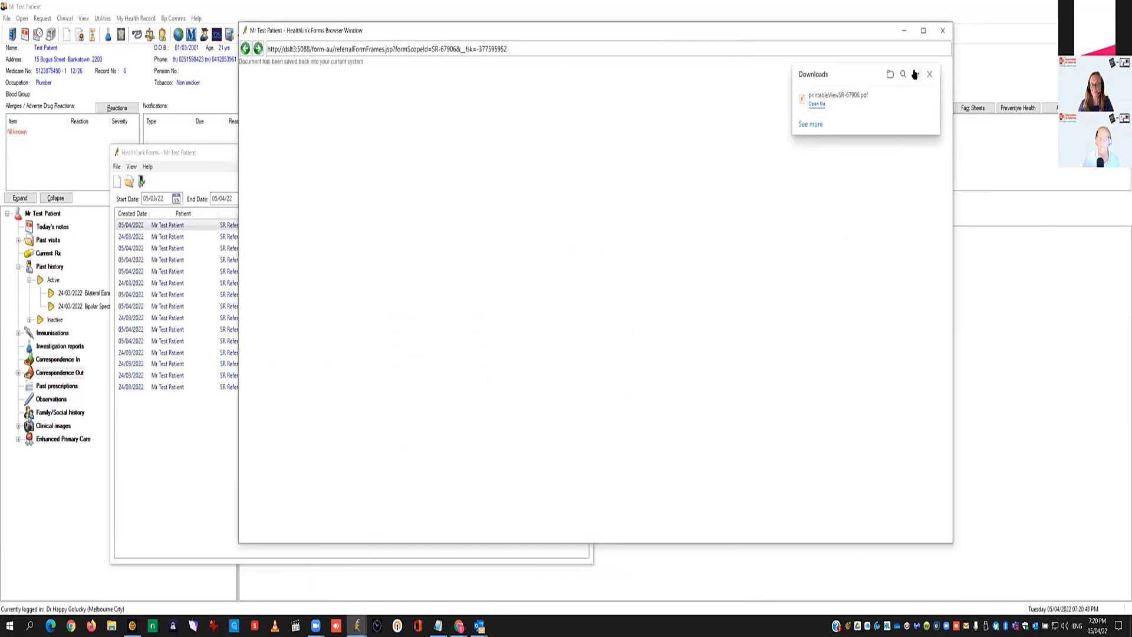
pyautogui.click(942, 30)
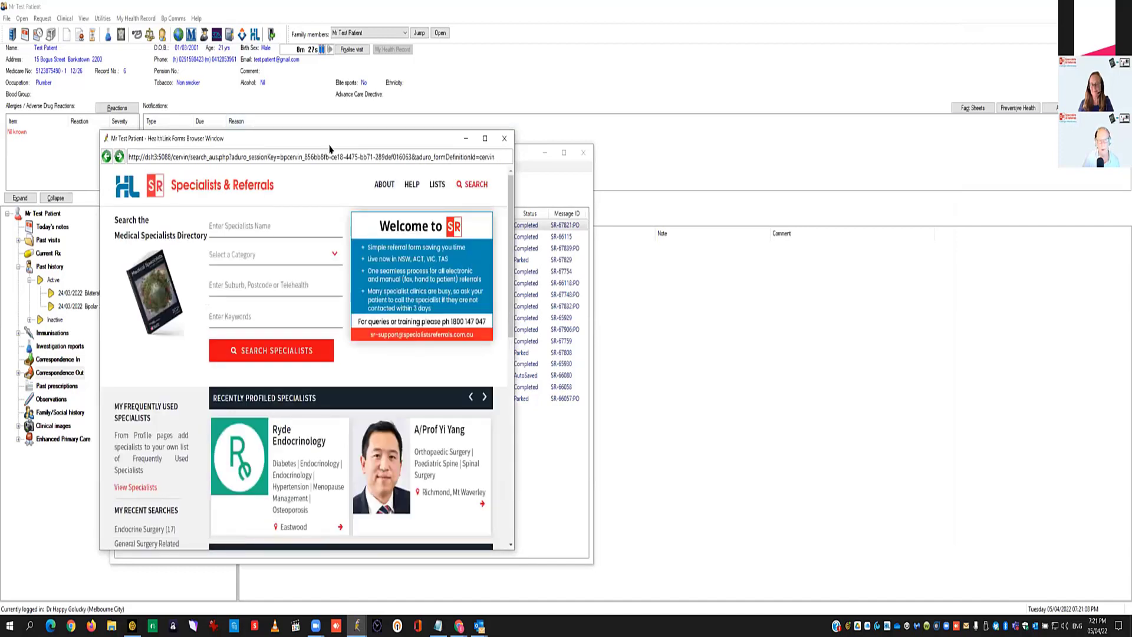
# Step: Move the specialist directory search window and enlarge it in width and height to show more of the page
pyautogui.moveTo(329, 147); pyautogui.dragTo(465, 55)
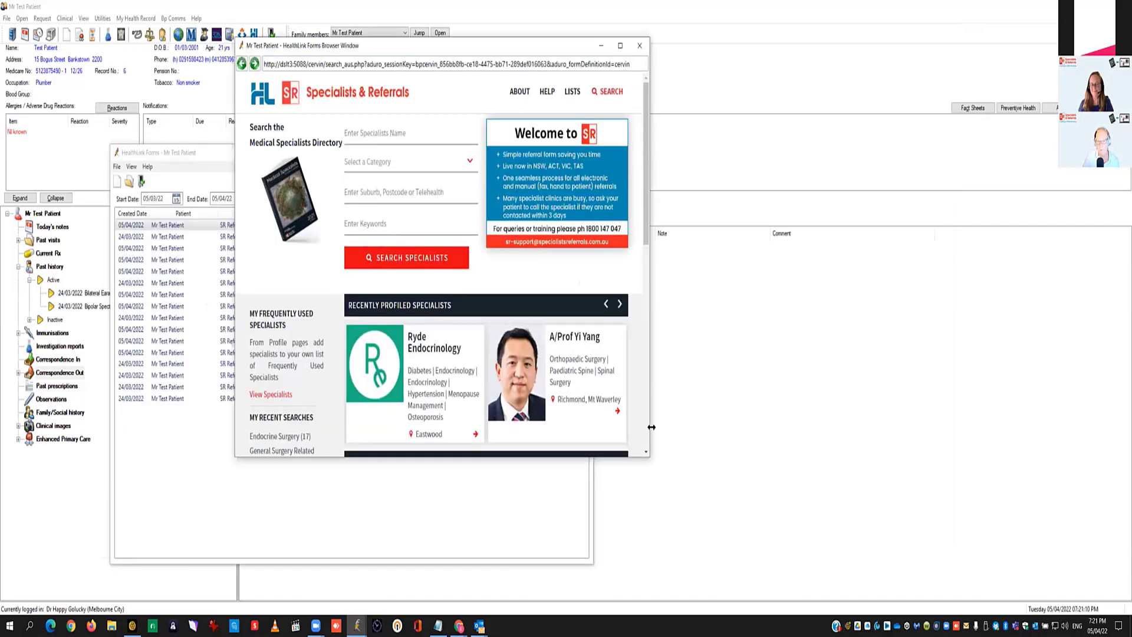
pyautogui.moveTo(650, 456); pyautogui.dragTo(869, 457)
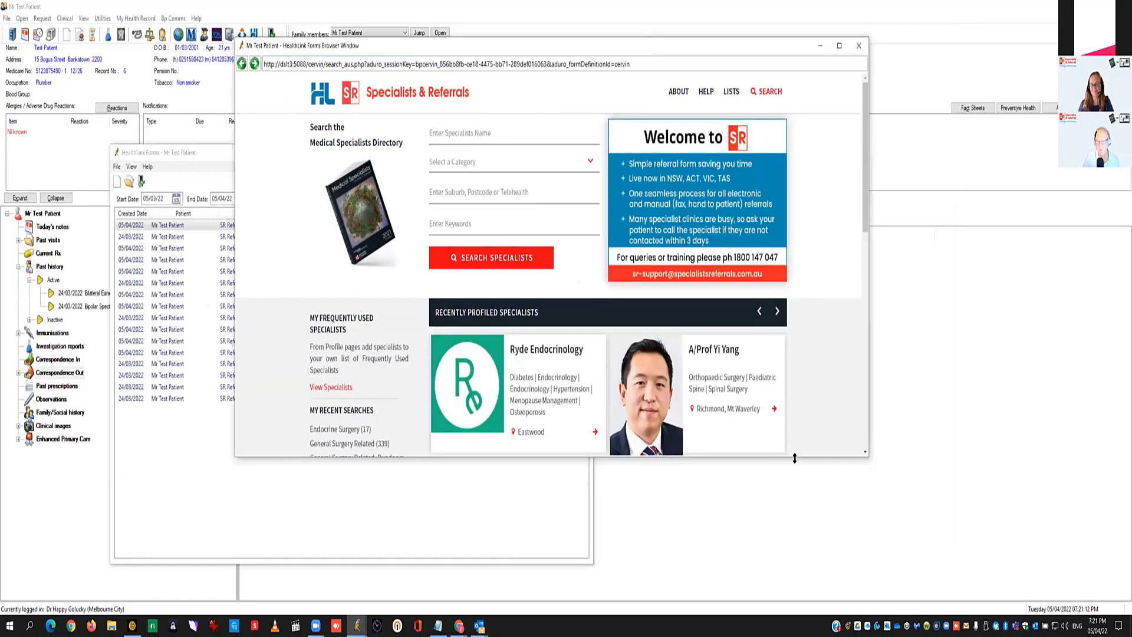
pyautogui.moveTo(795, 457); pyautogui.dragTo(794, 611)
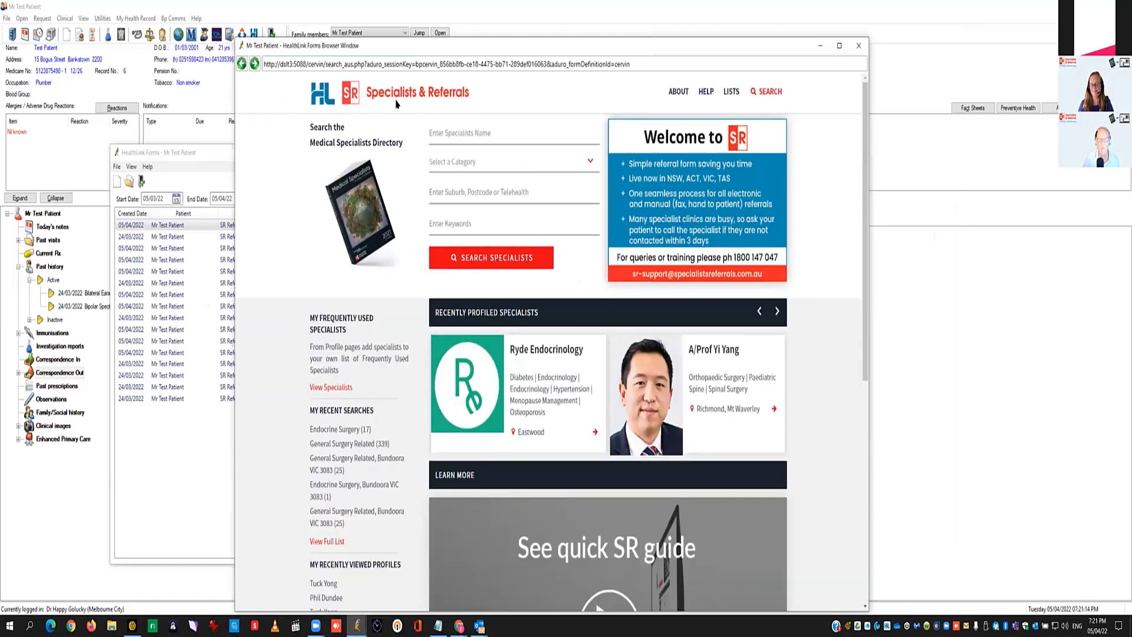
# Step: Search the directory for the Otolaryngology test specialist by name and start an e-referral to the address for e-refer testing
pyautogui.click(511, 130)
pyautogui.write('lobe')
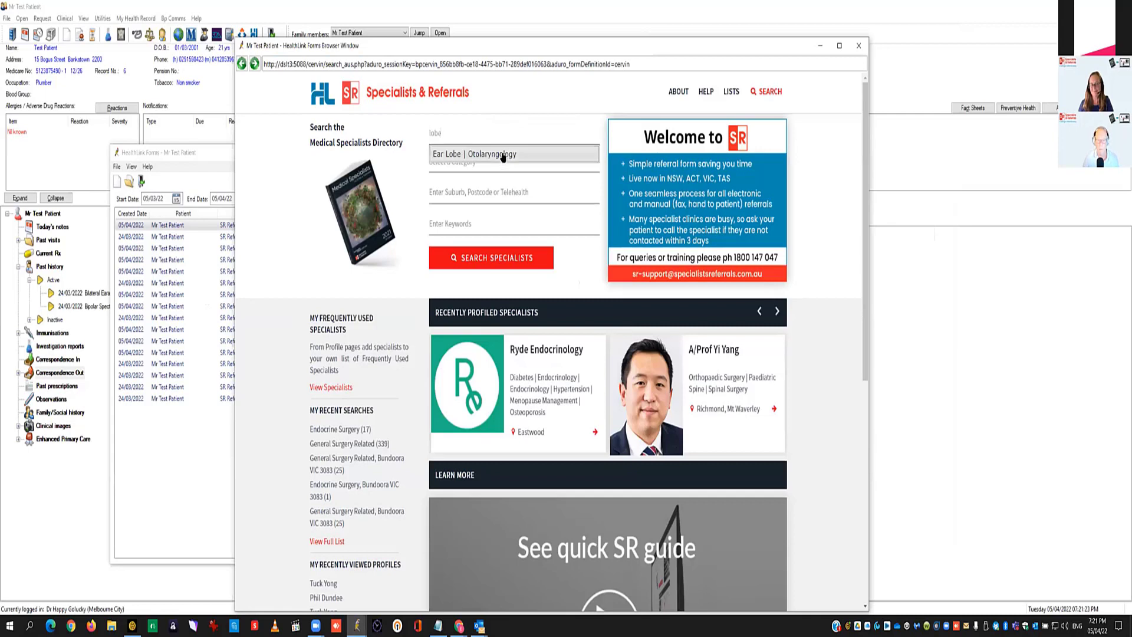
pyautogui.click(503, 154)
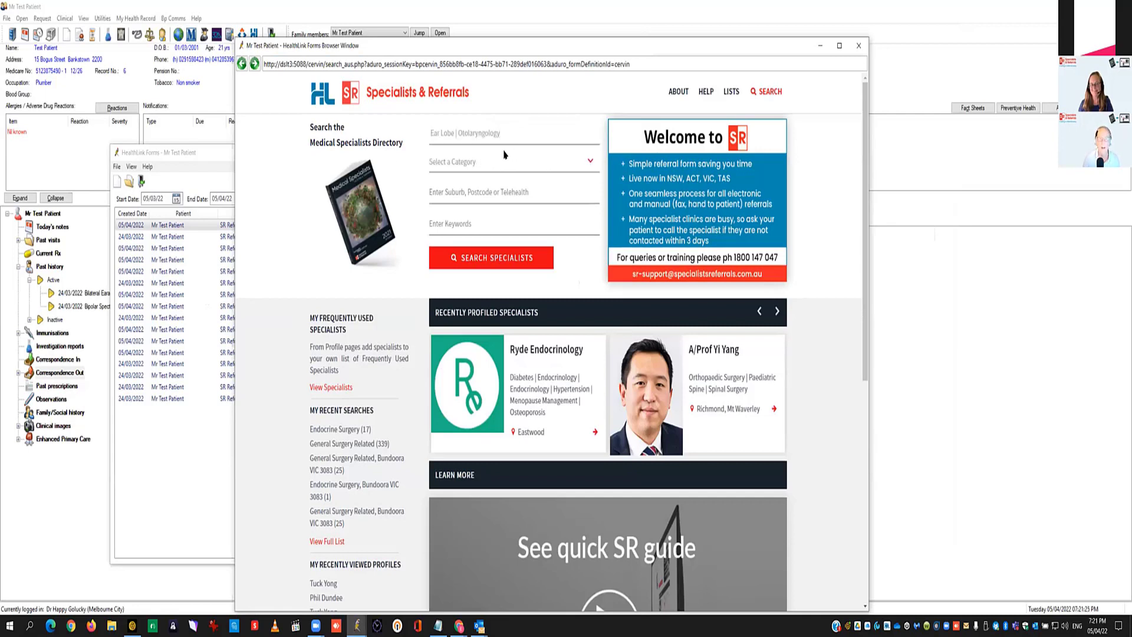
pyautogui.click(503, 266)
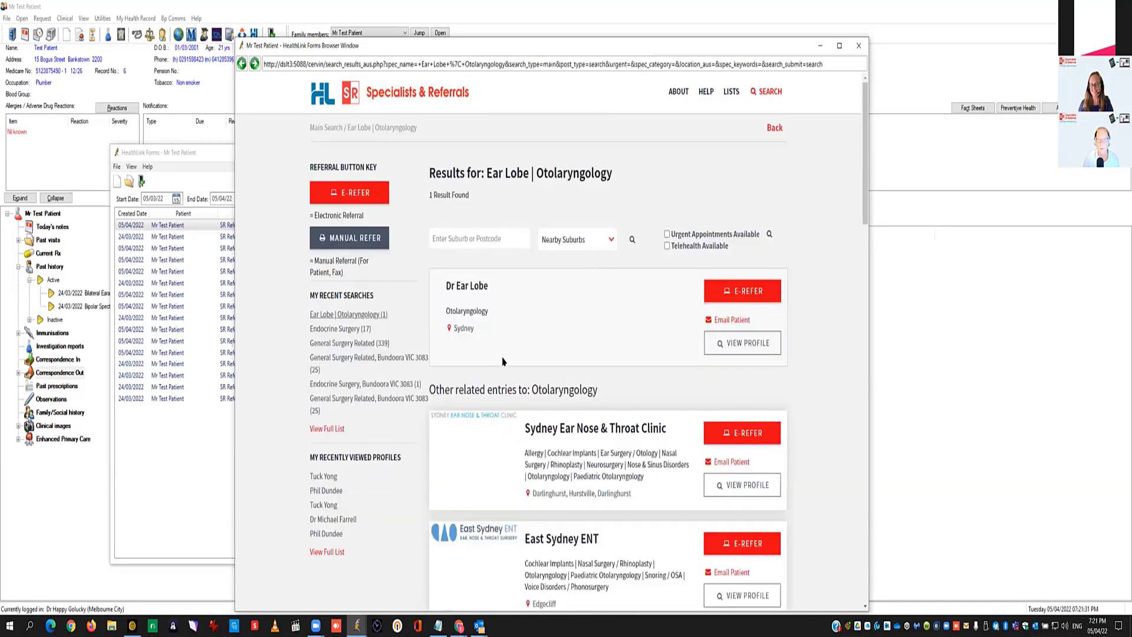
pyautogui.moveTo(754, 290)
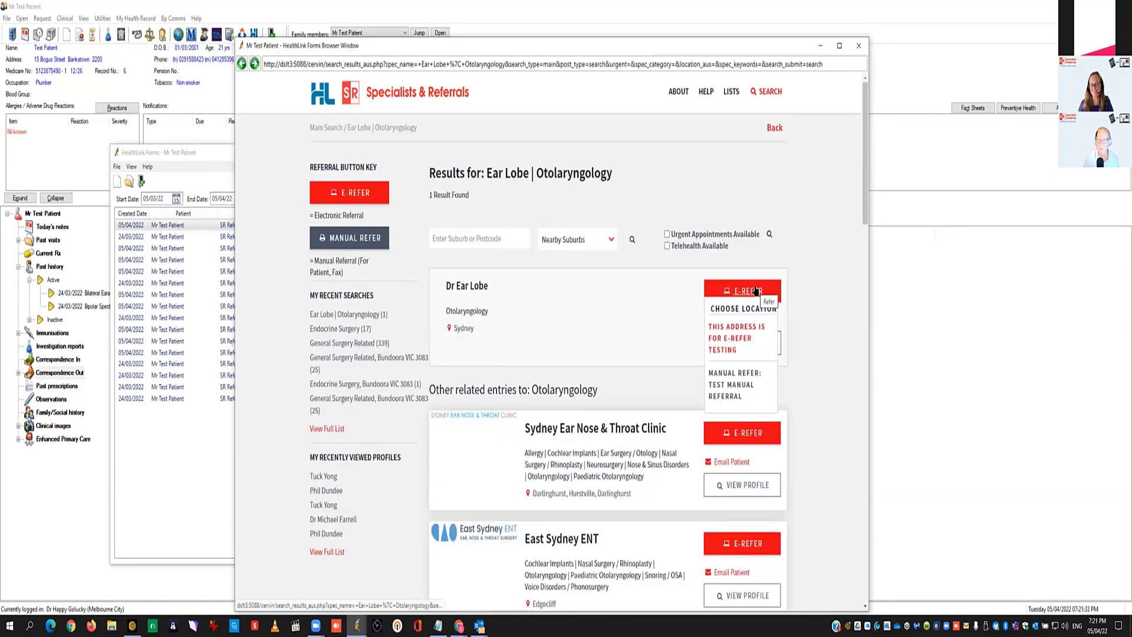
pyautogui.click(734, 339)
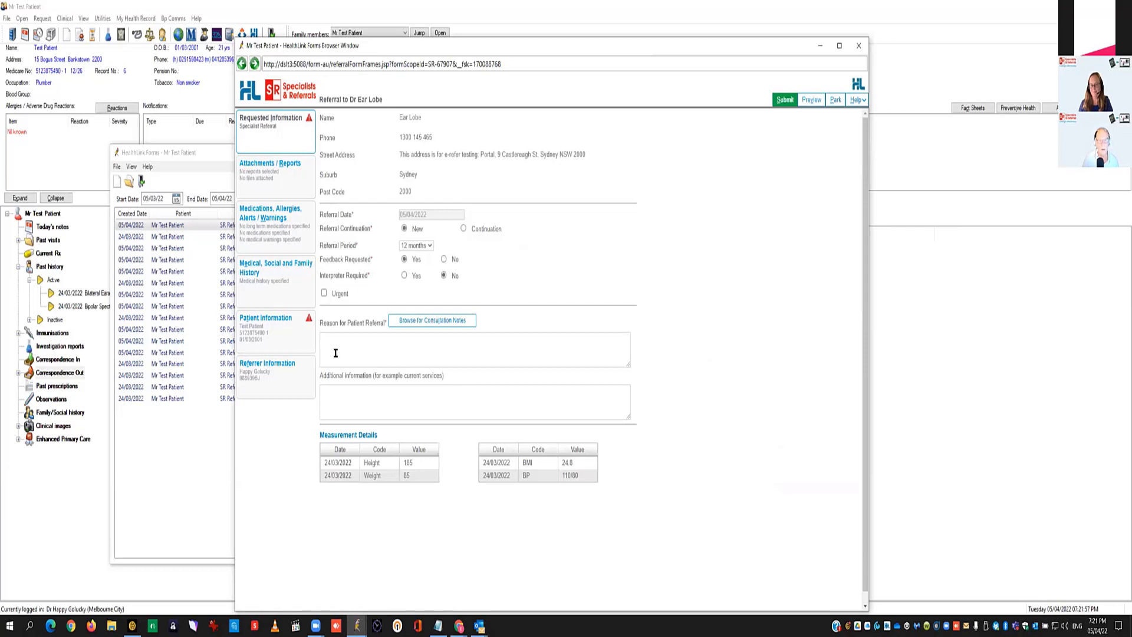
# Step: Enter "reason" as the reason for patient referral and attach the Hand Xray.JPG document from the patient's record
pyautogui.click(367, 348)
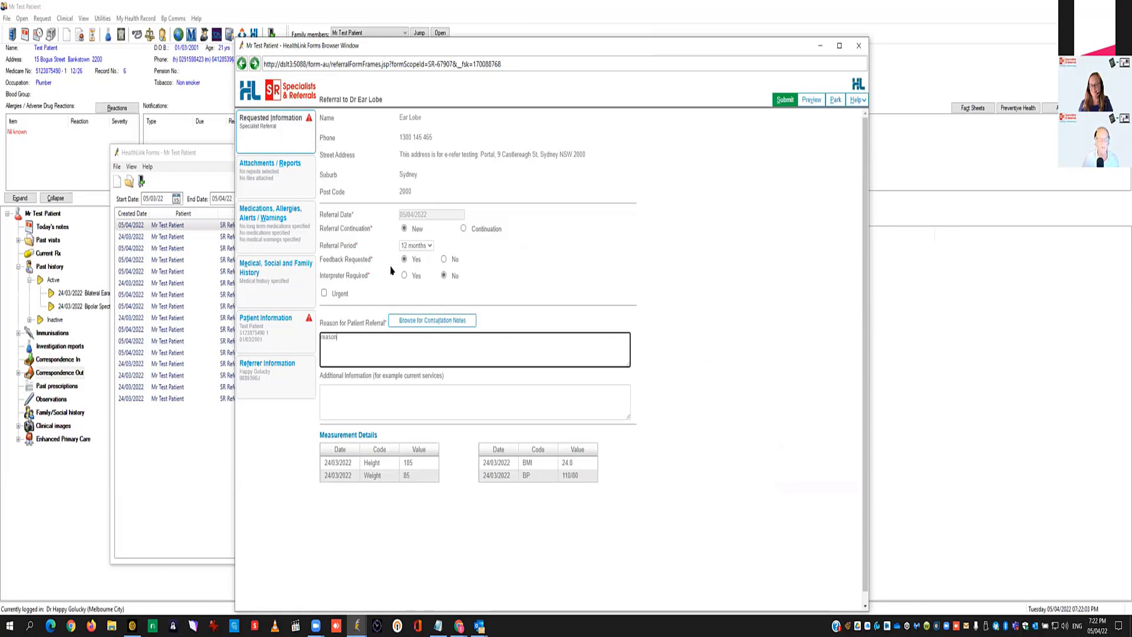
pyautogui.click(271, 191)
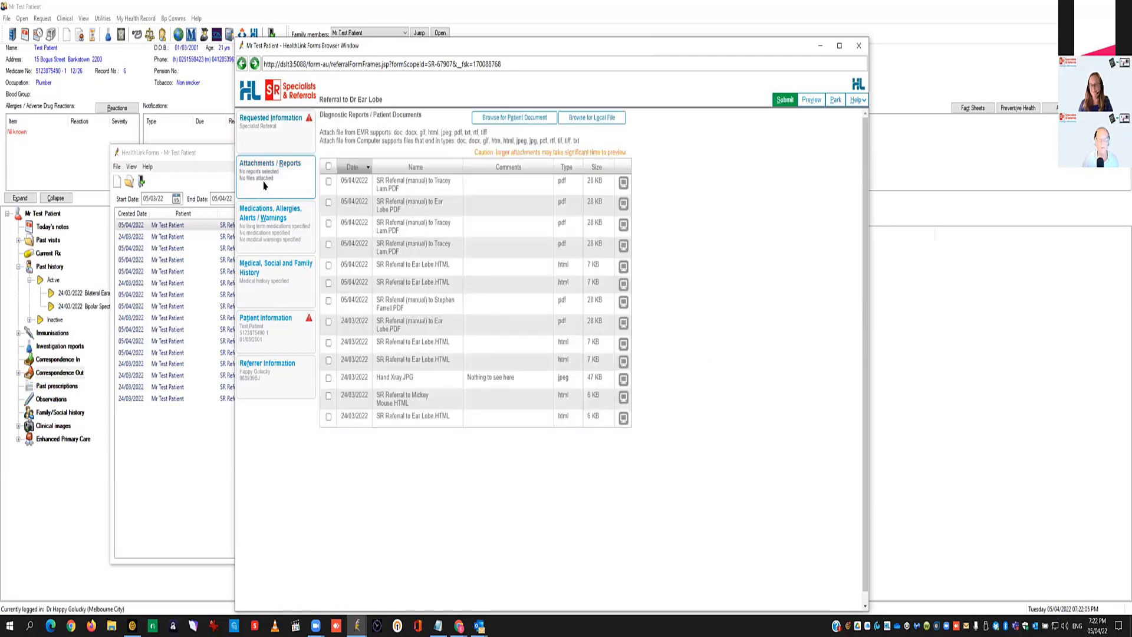
pyautogui.click(329, 378)
# Step: Review the referral's medications and allergies, medical, social and family history, patient information and referrer information sections
pyautogui.click(276, 230)
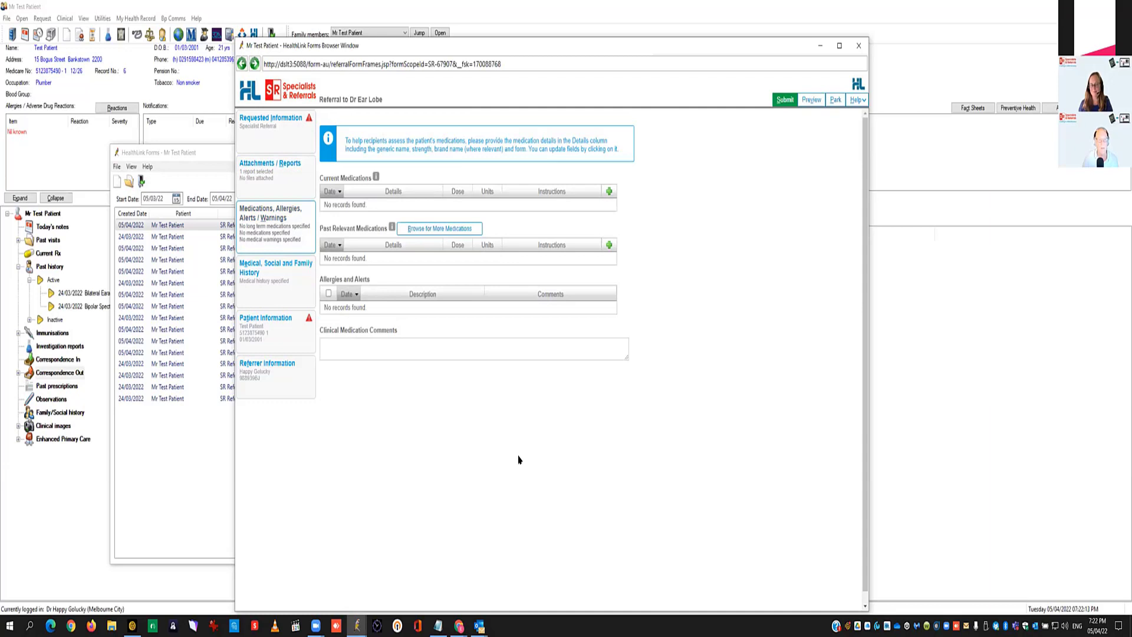
pyautogui.click(273, 281)
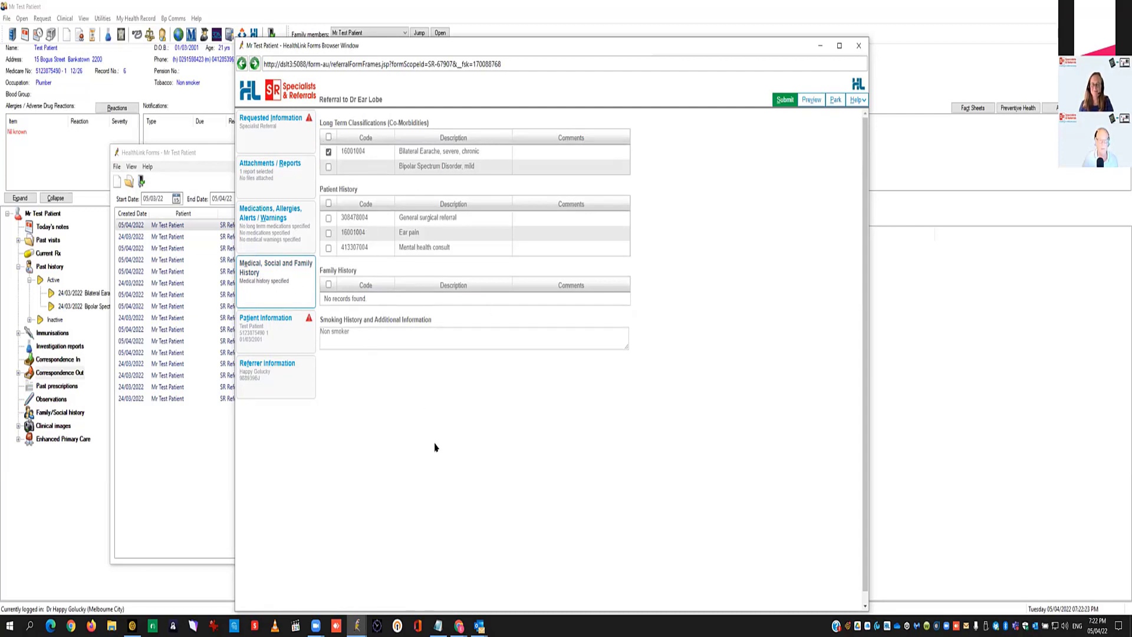
pyautogui.click(273, 333)
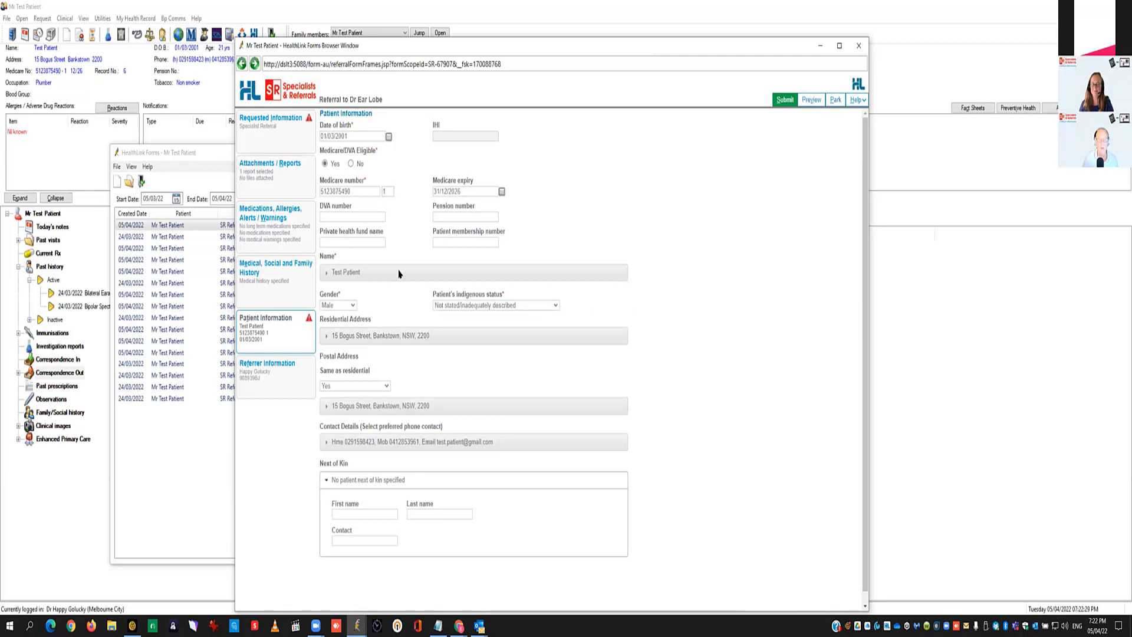
pyautogui.click(277, 366)
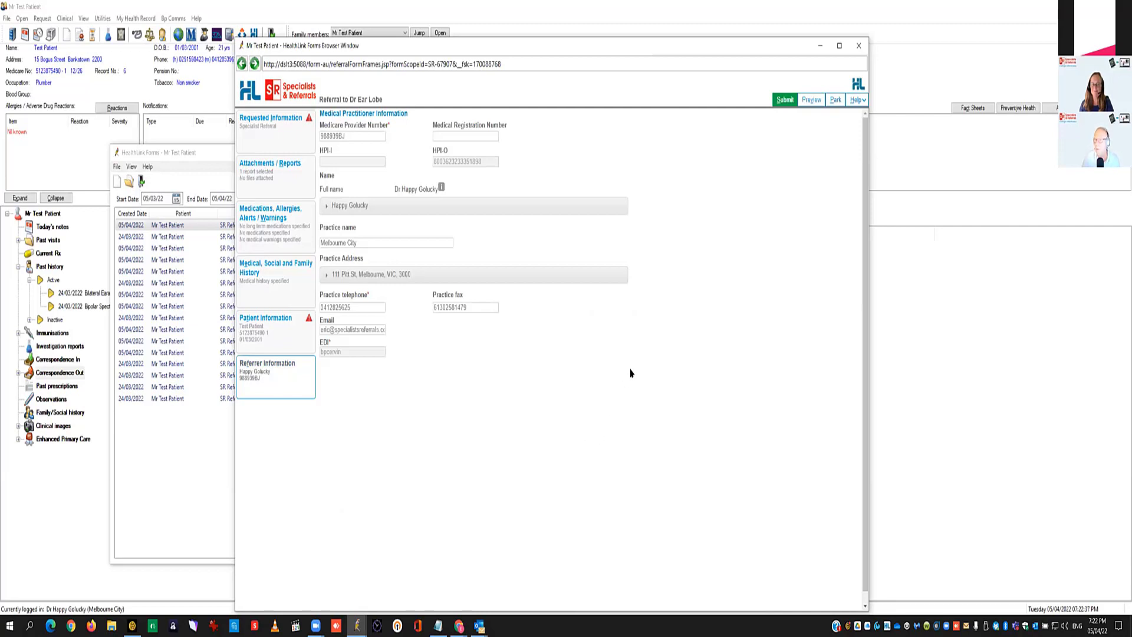
# Step: Preview the referral, read it from the clinical details to the file attachments, and close the preview
pyautogui.click(812, 100)
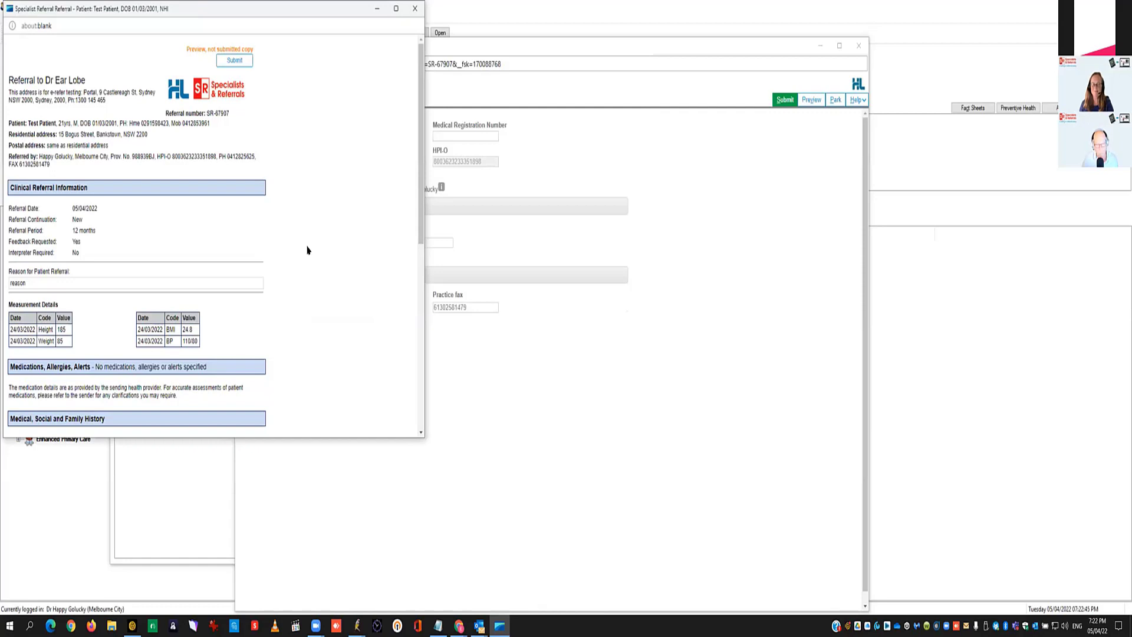
pyautogui.scroll(-1, 308, 249)
pyautogui.scroll(-6, 307, 250)
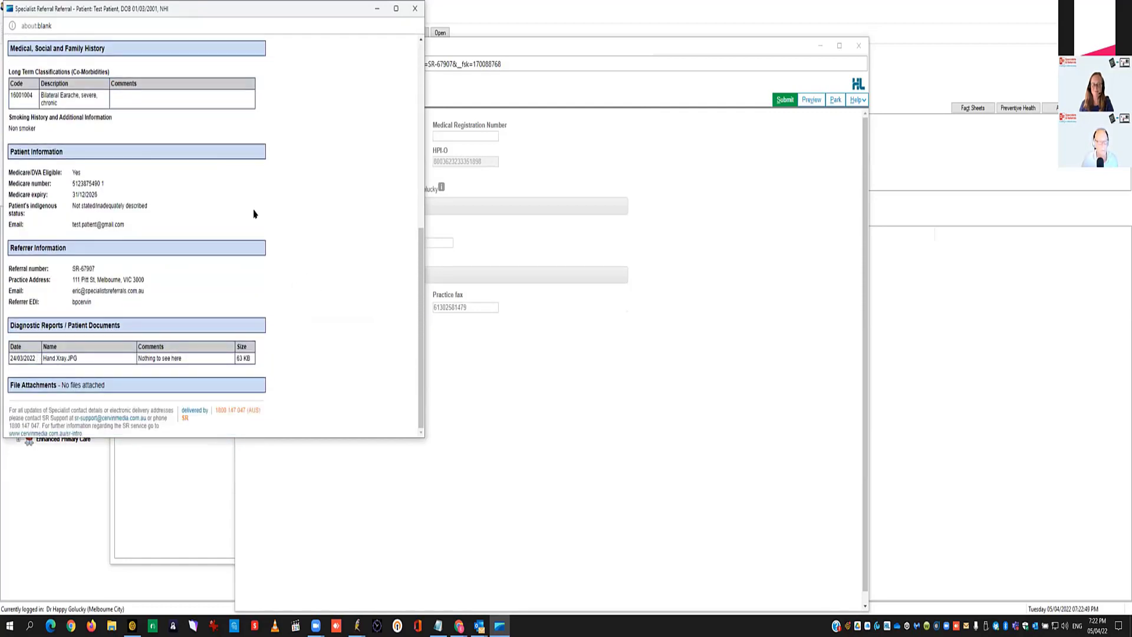
pyautogui.click(414, 8)
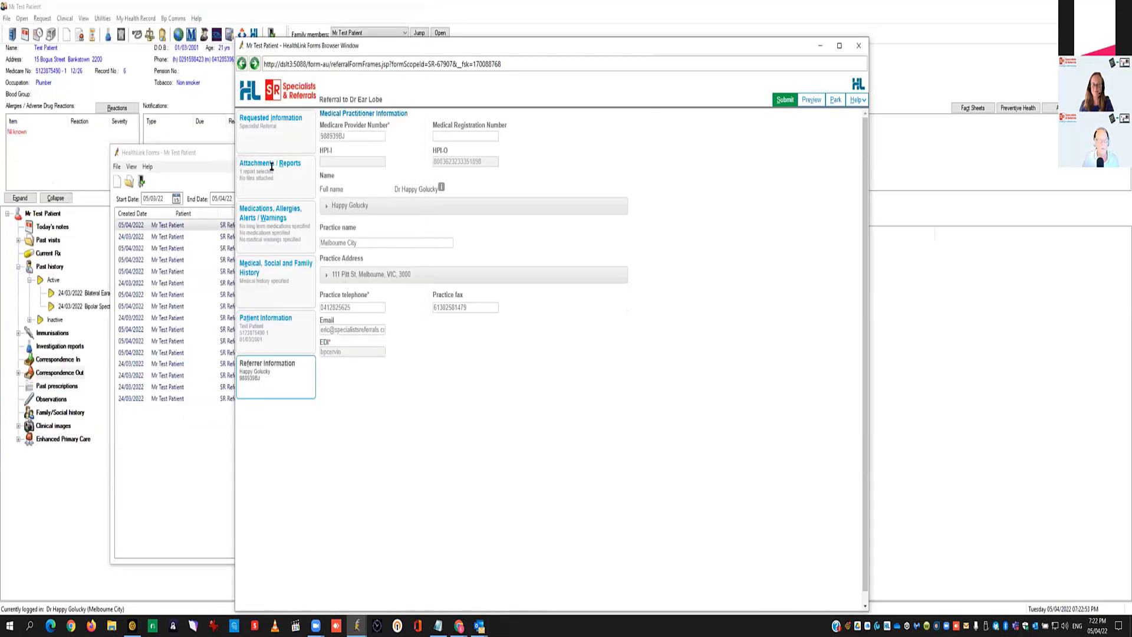
# Step: Upload nipt-report-high-probability-example.pdf from the Presentation Attachments folder in Pictures as a local file attachment to the referral
pyautogui.click(271, 175)
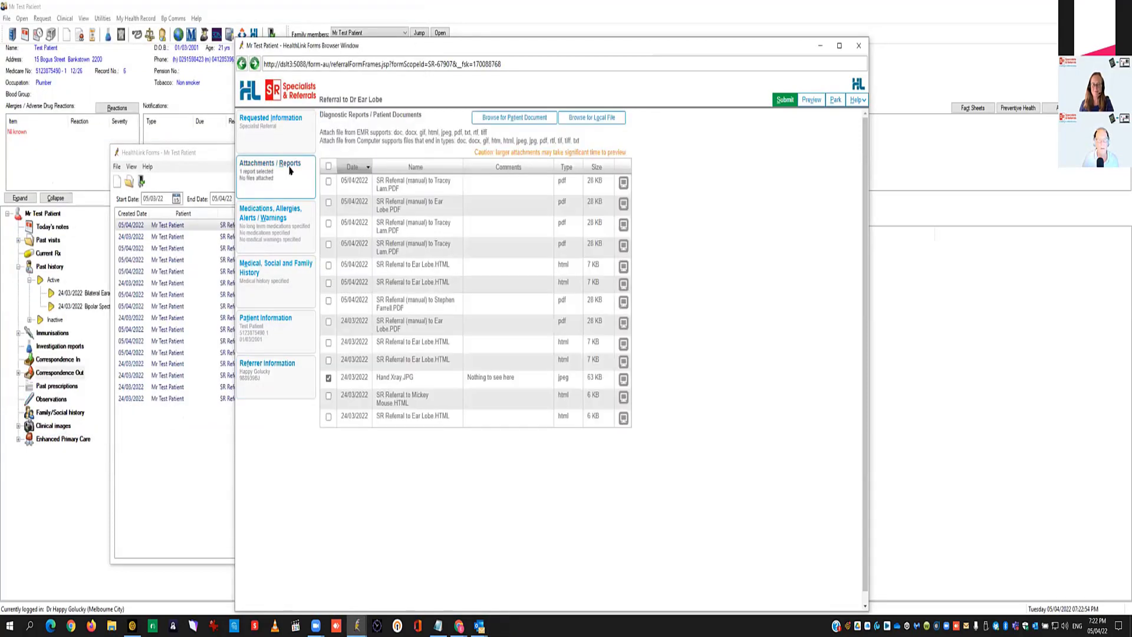
pyautogui.click(596, 119)
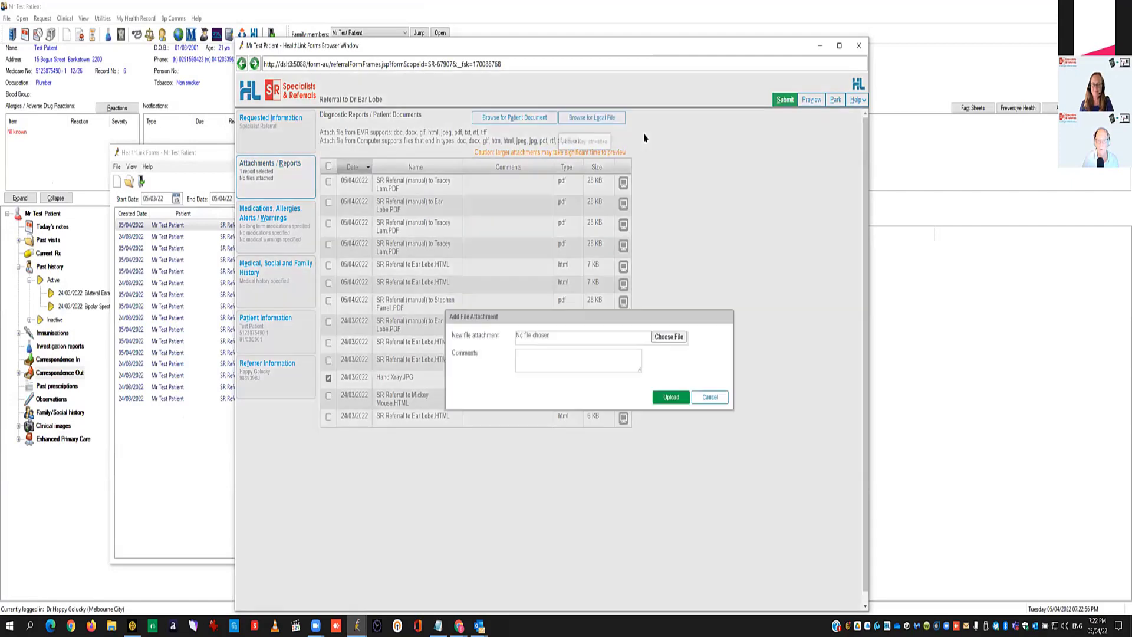
pyautogui.click(674, 338)
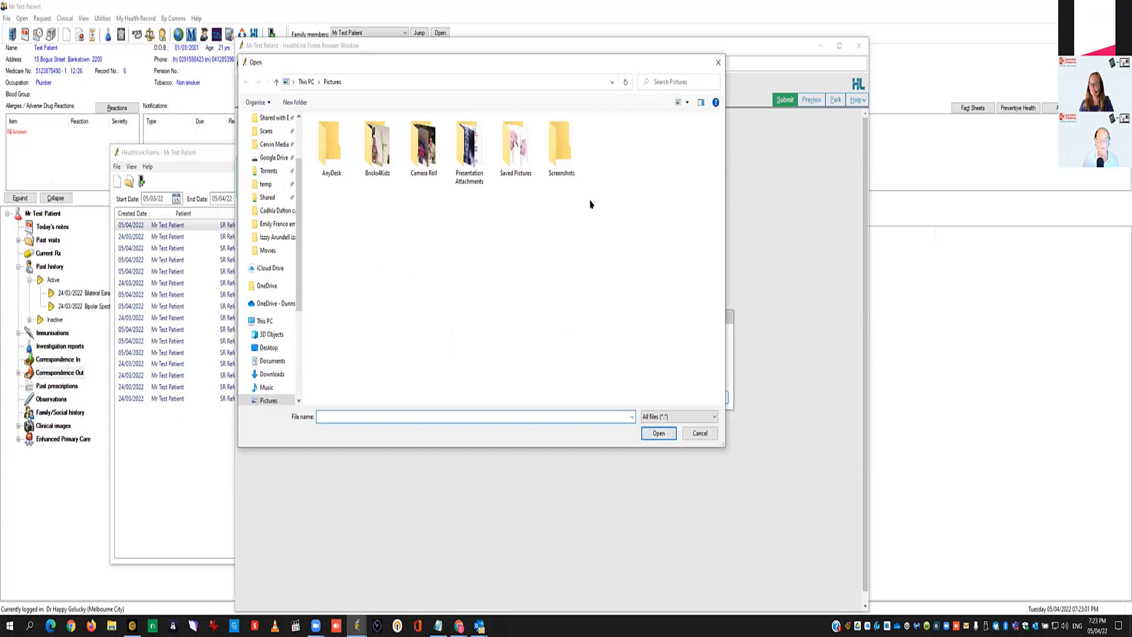
pyautogui.doubleClick(474, 141)
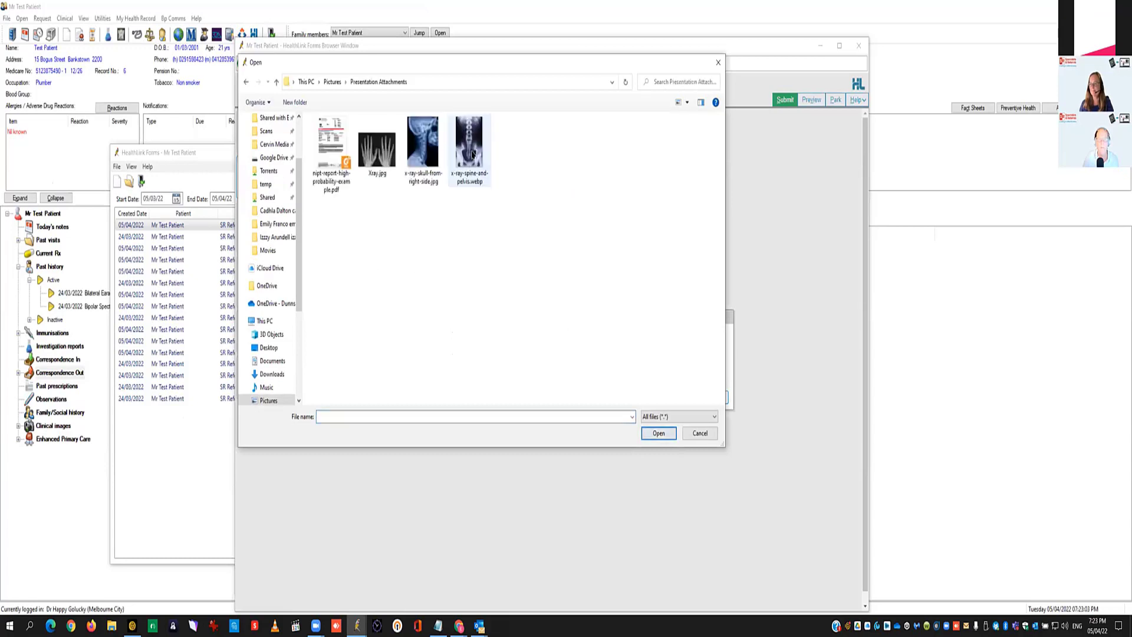
pyautogui.click(332, 138)
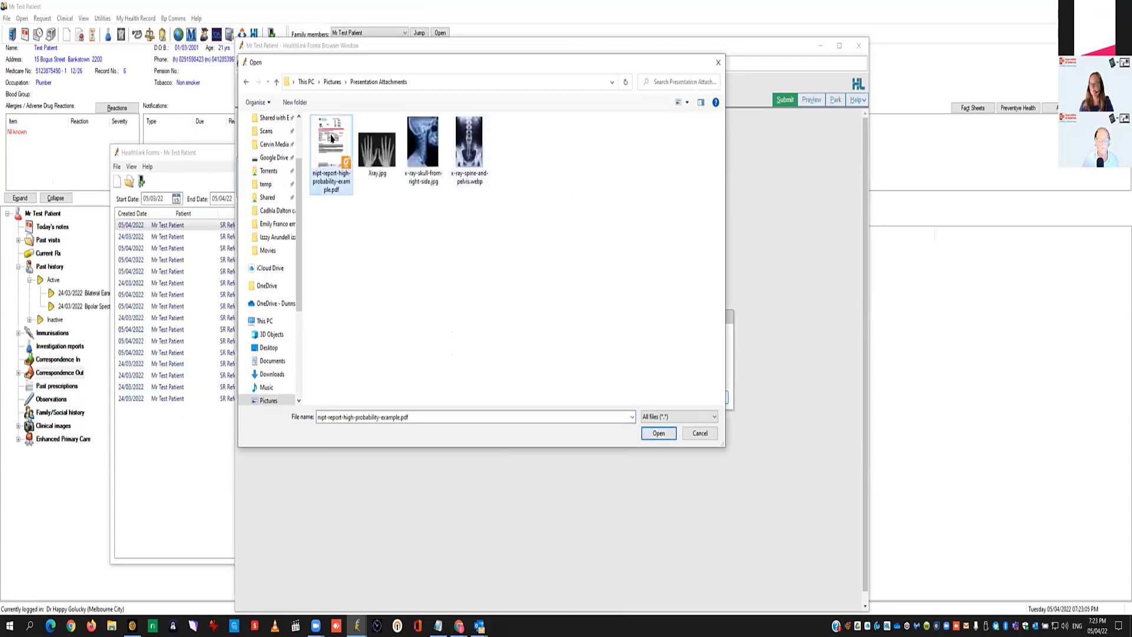
pyautogui.click(659, 432)
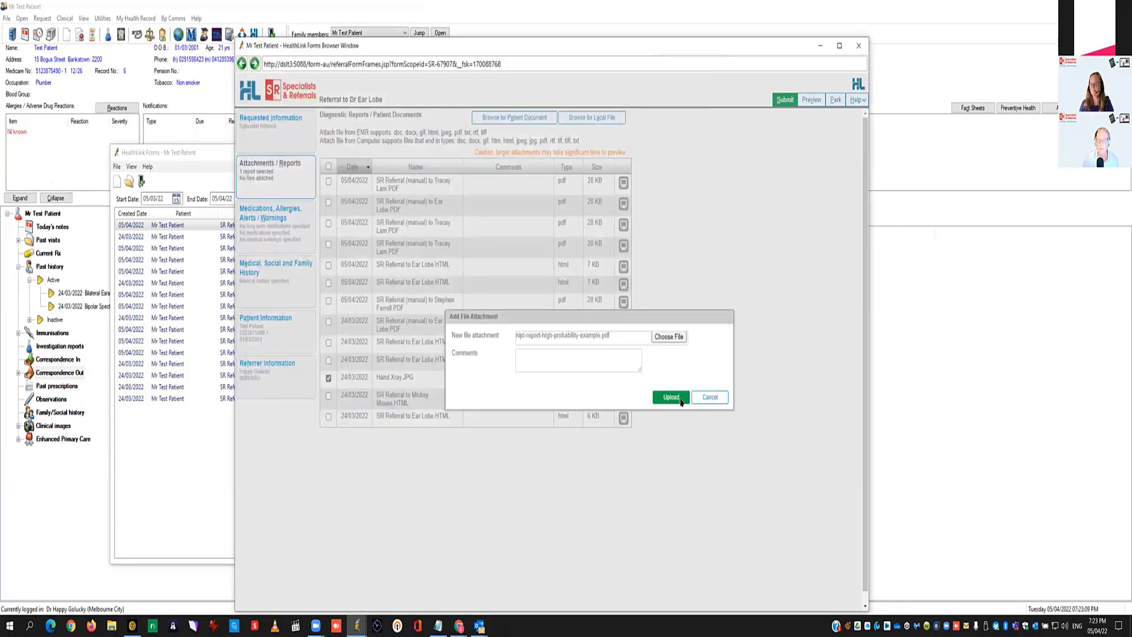
pyautogui.click(680, 399)
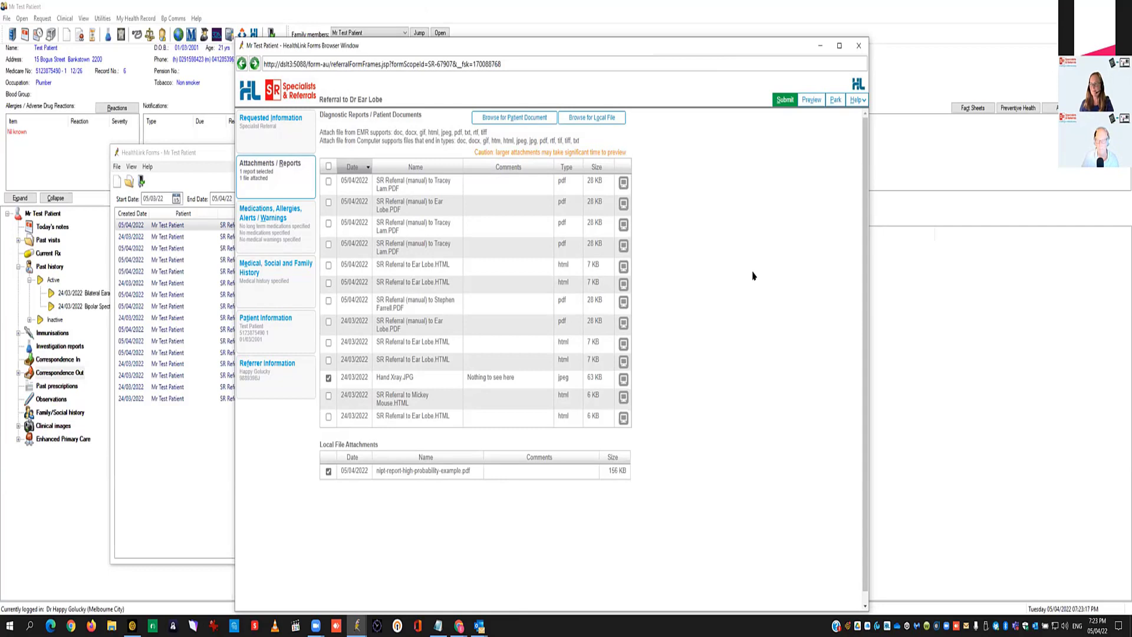
# Step: Park the referral form, submit it electronically to the specialist, and close the submitted form's window
pyautogui.click(836, 100)
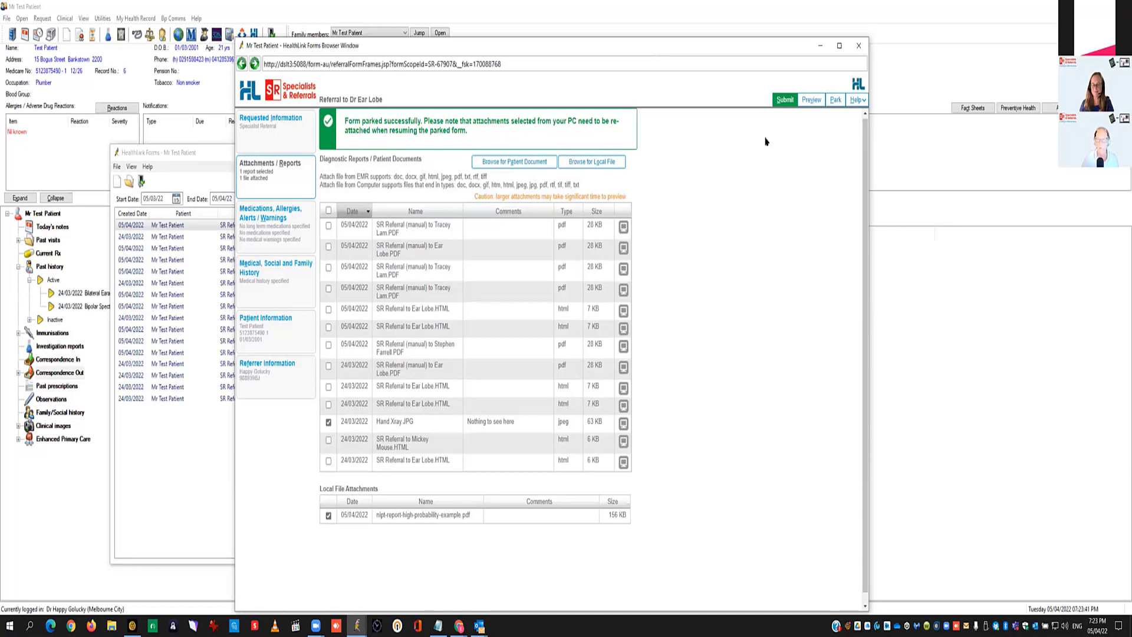
pyautogui.click(784, 100)
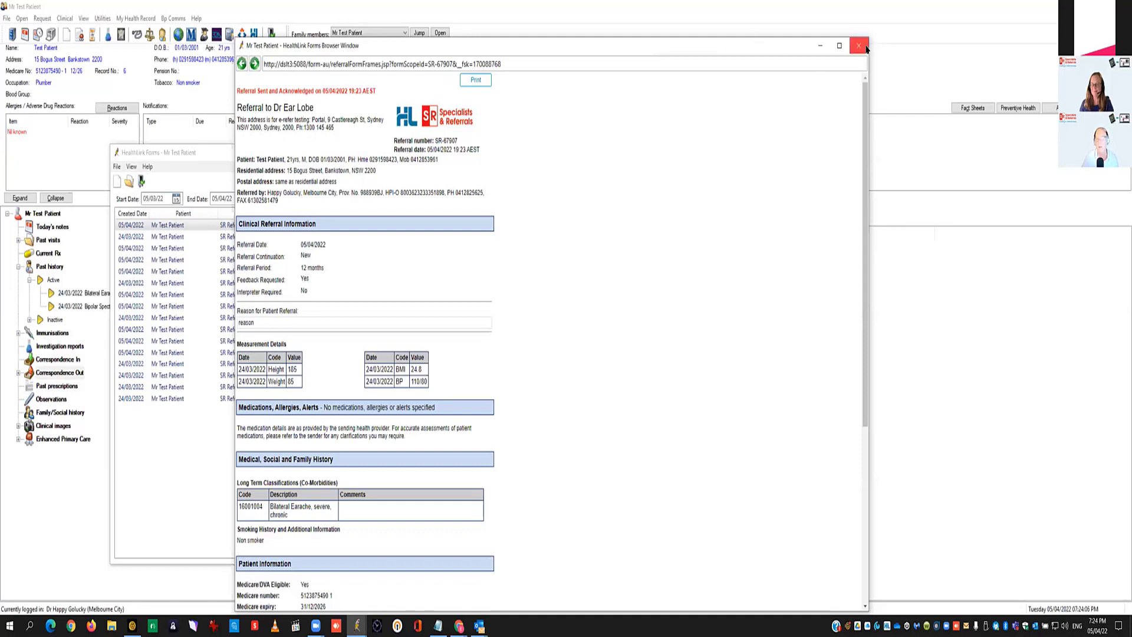
pyautogui.click(490, 83)
pyautogui.click(857, 47)
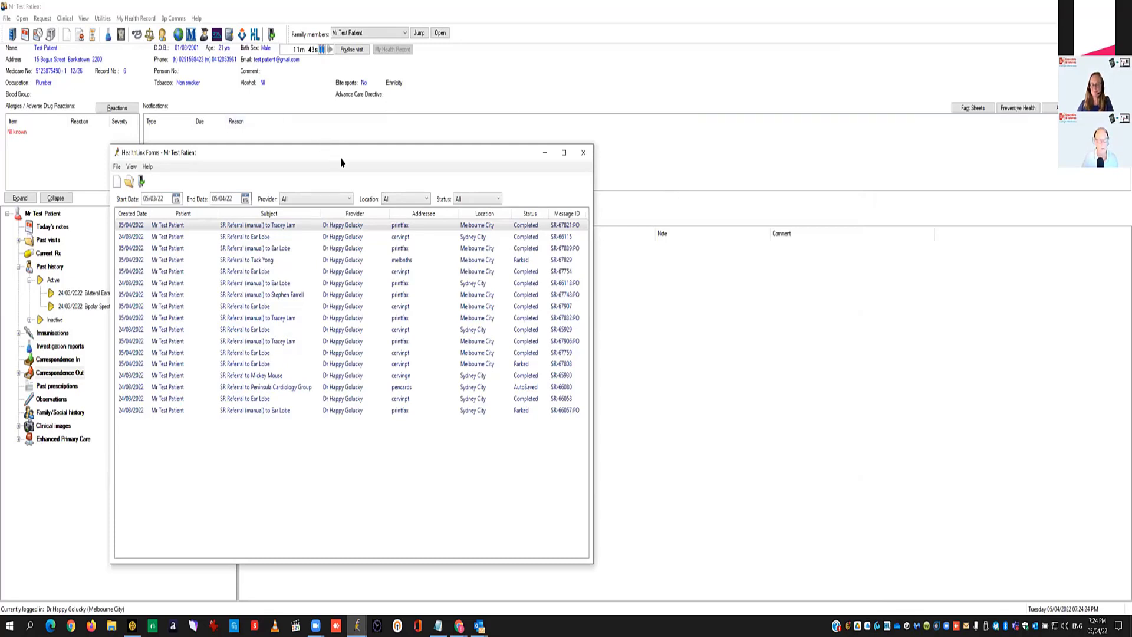
# Step: Switch to the HealthLink portal in the browser, open its inbox, and open the most recently received specialist referral
pyautogui.moveTo(341, 162); pyautogui.dragTo(509, 88)
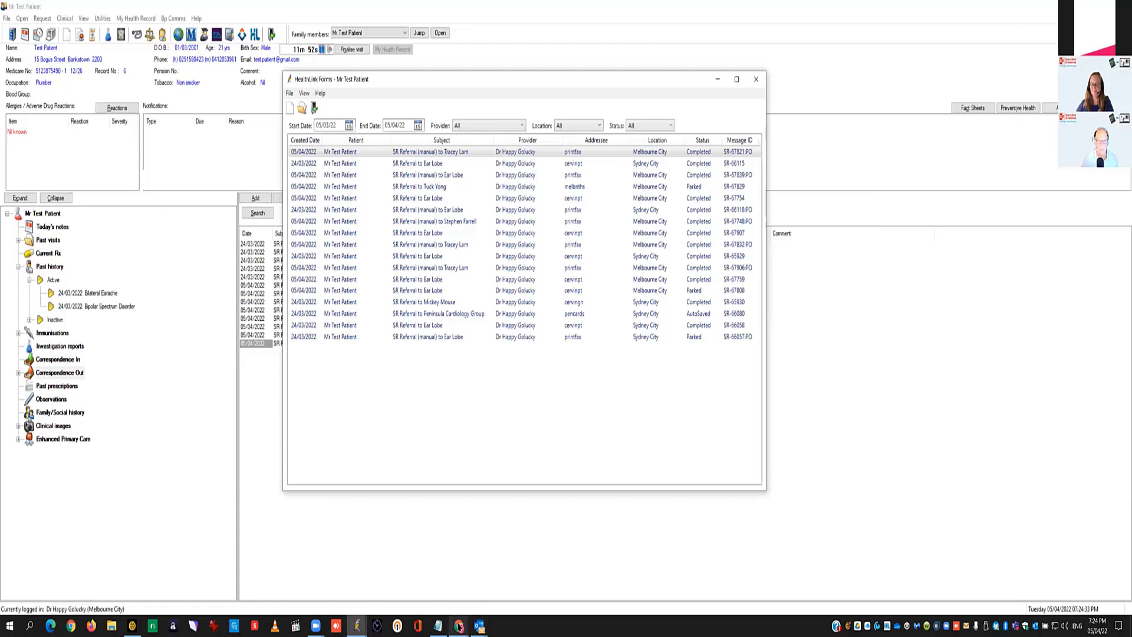
pyautogui.moveTo(459, 625)
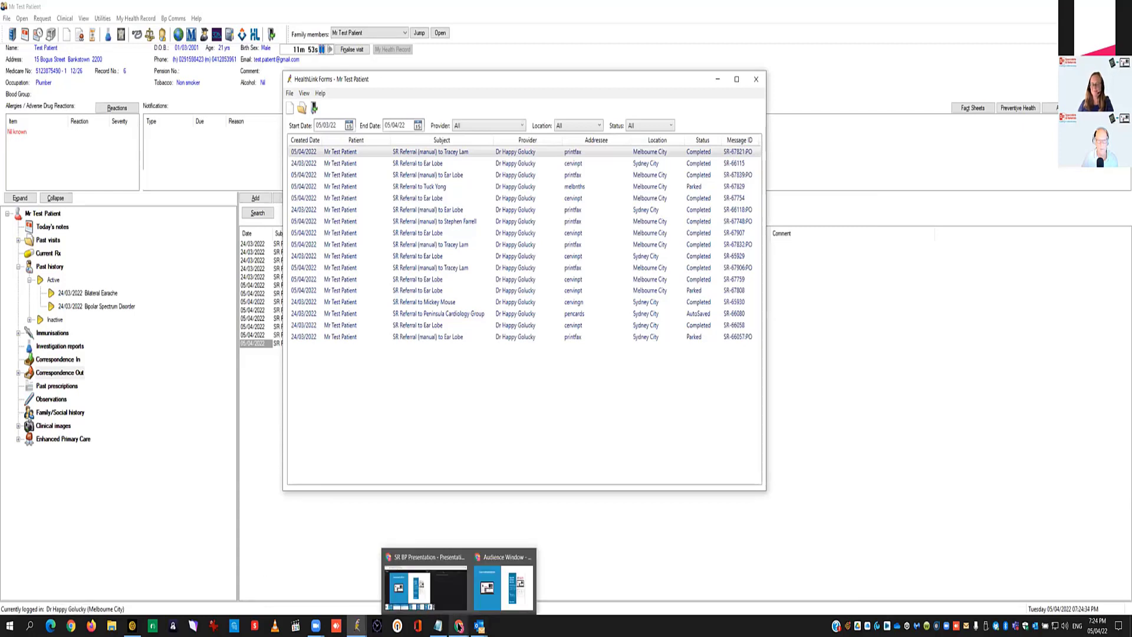
pyautogui.click(425, 587)
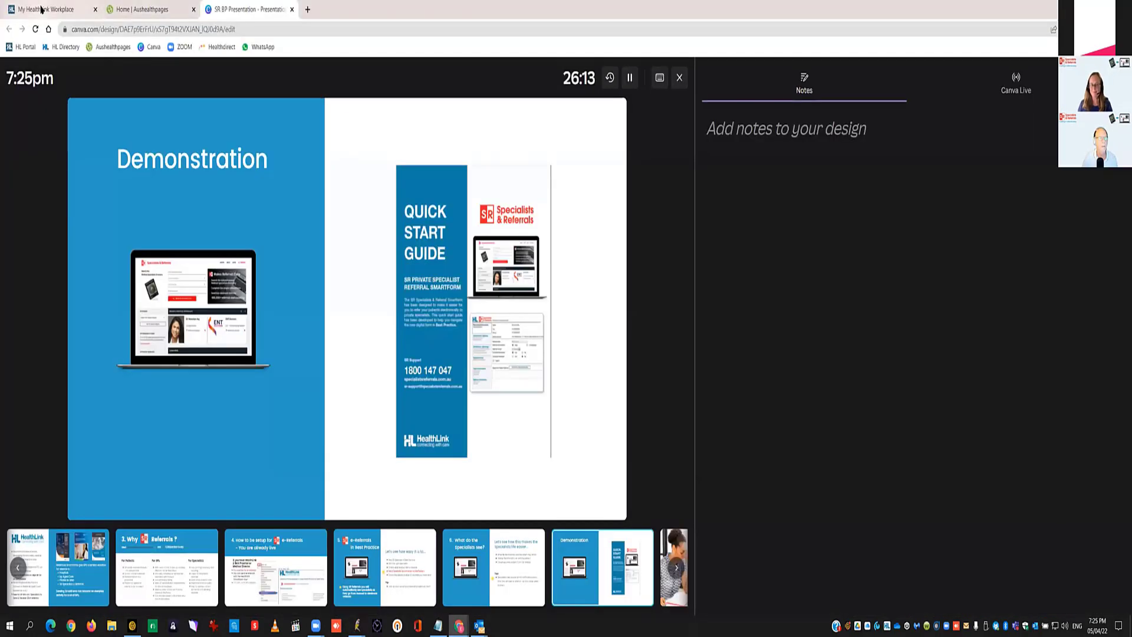
pyautogui.click(46, 9)
pyautogui.click(389, 320)
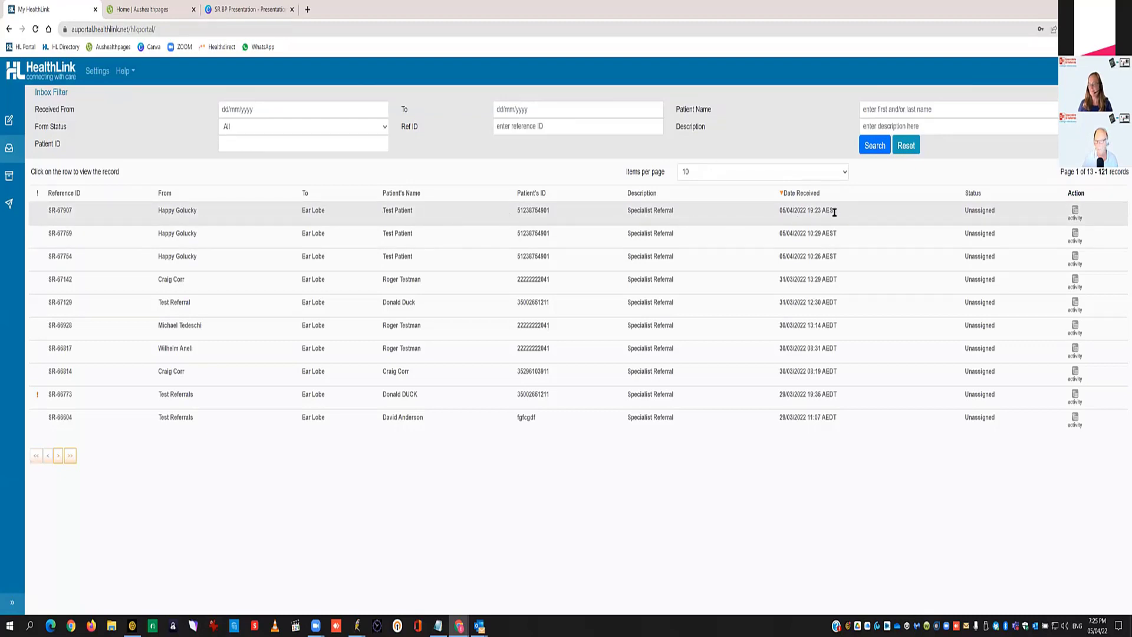
pyautogui.click(83, 219)
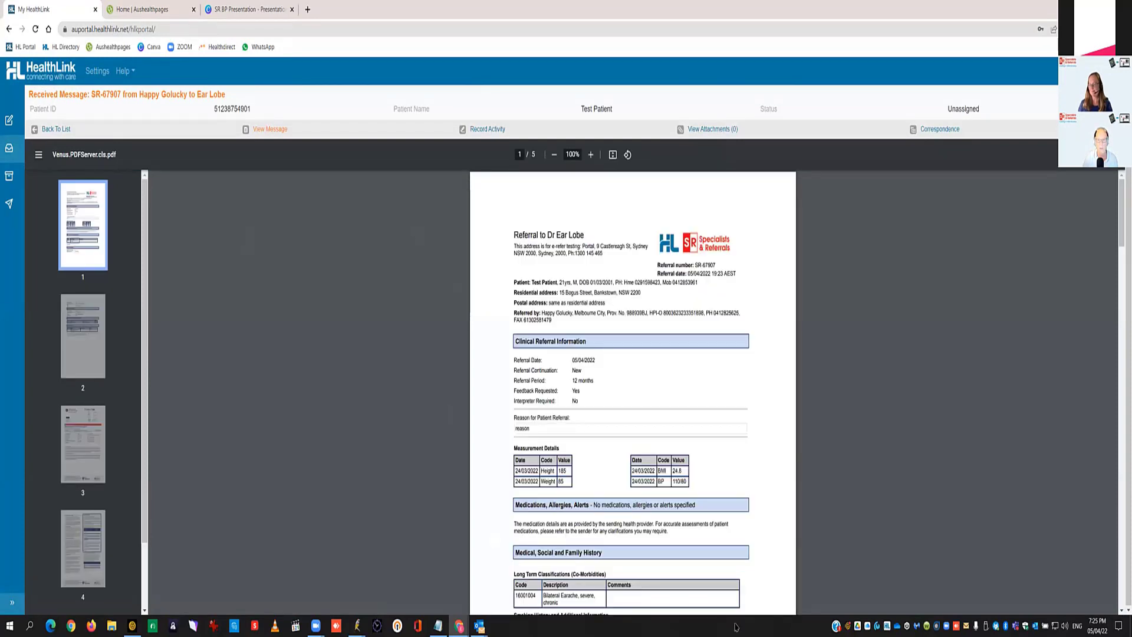
# Step: Read through pages 2 to 5 of the received referral, including the attached NIPT report and hand X-ray, and return to its earlier pages
pyautogui.click(77, 354)
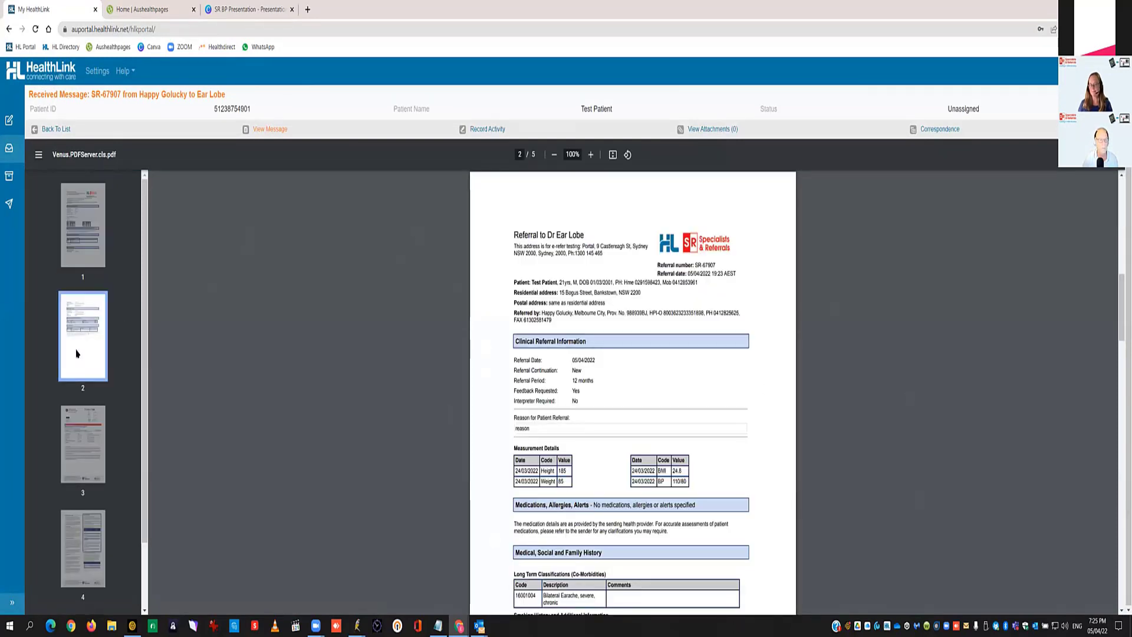
pyautogui.click(70, 459)
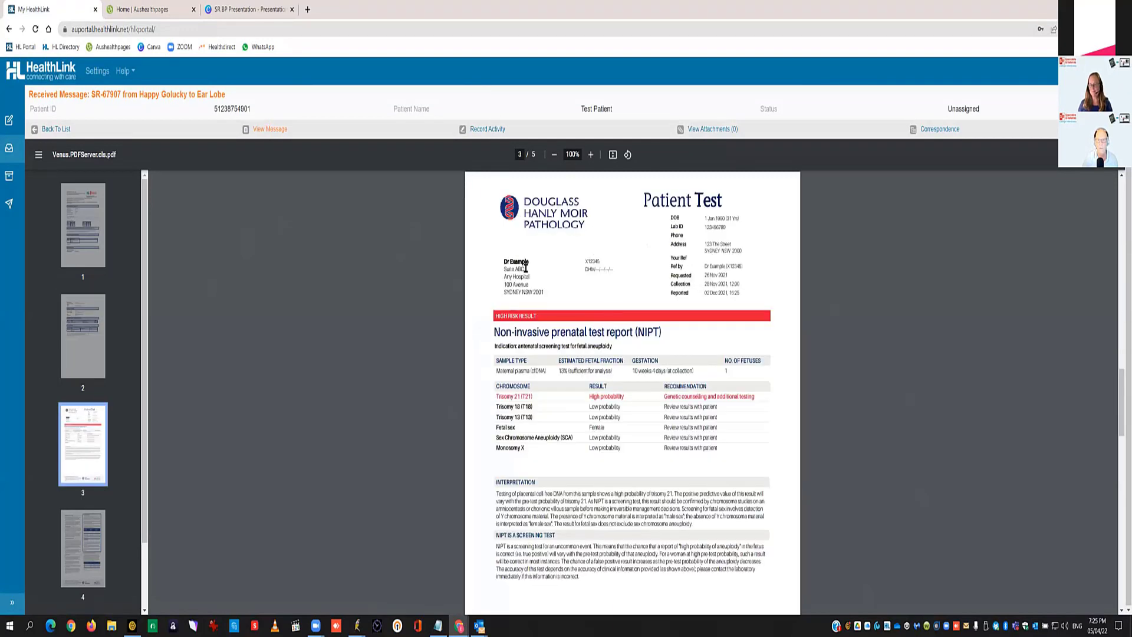
pyautogui.click(89, 537)
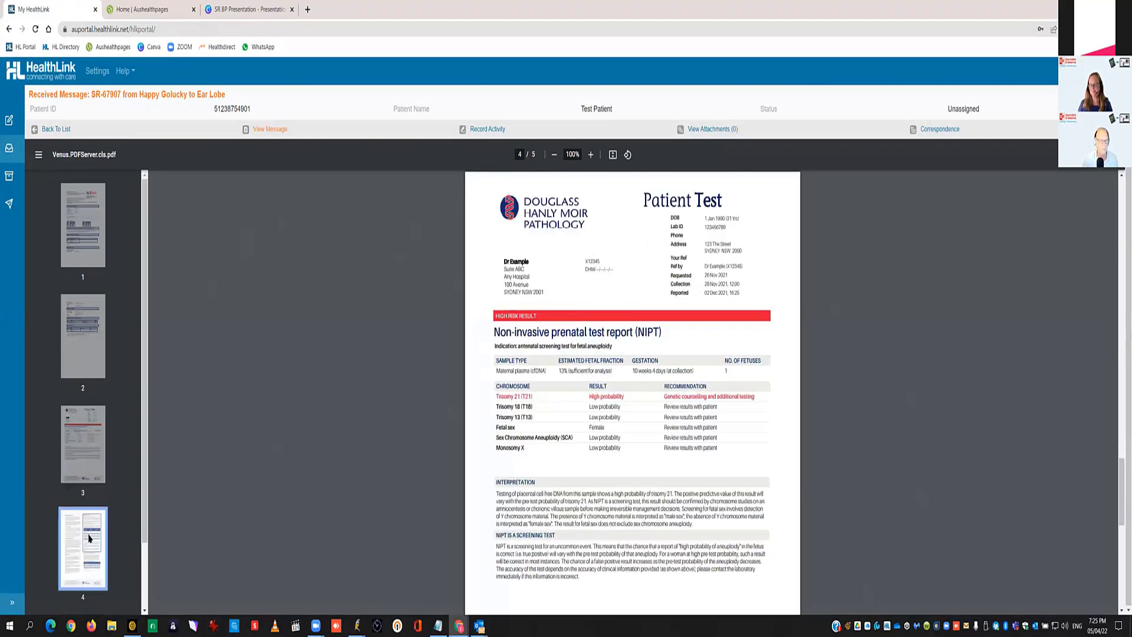
pyautogui.scroll(-2, 89, 538)
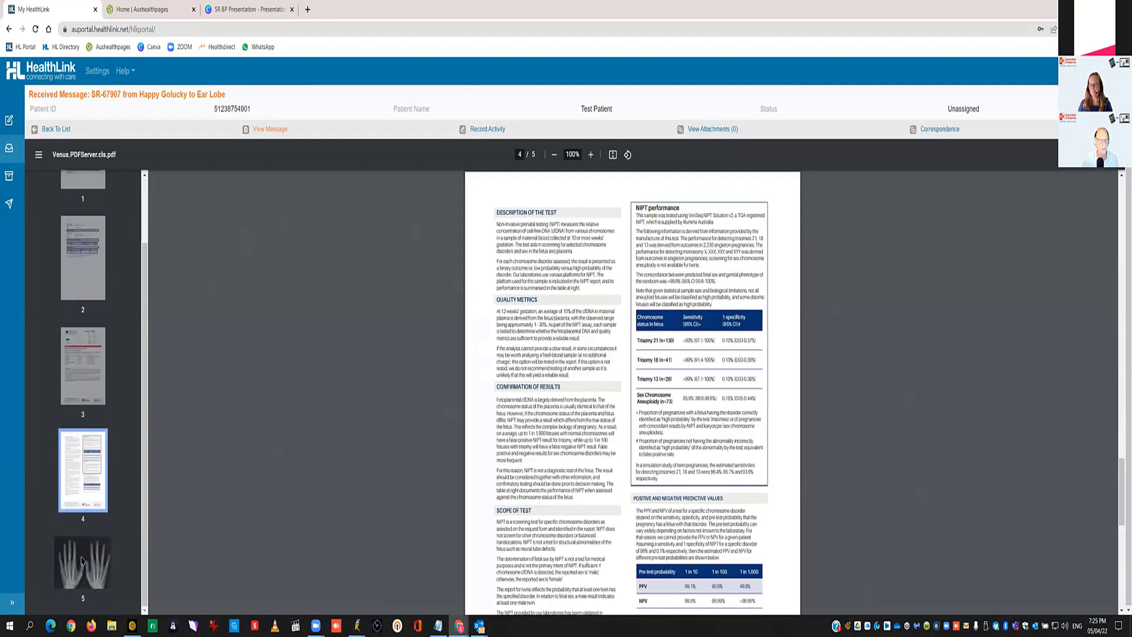
pyautogui.click(83, 561)
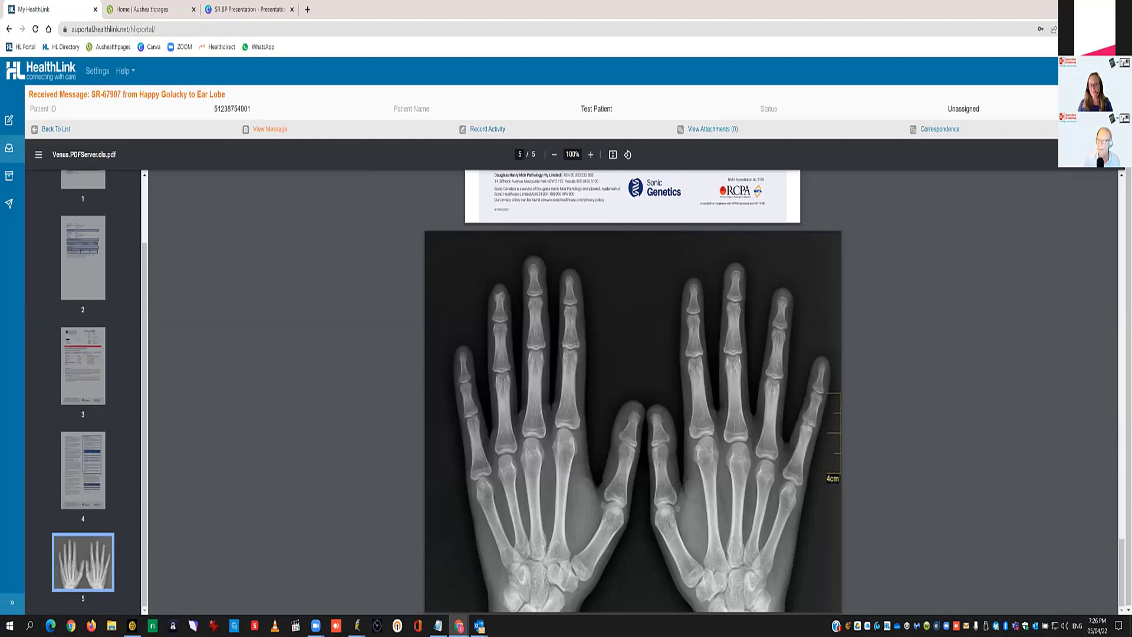
pyautogui.hotkey('alt', 'Tab')
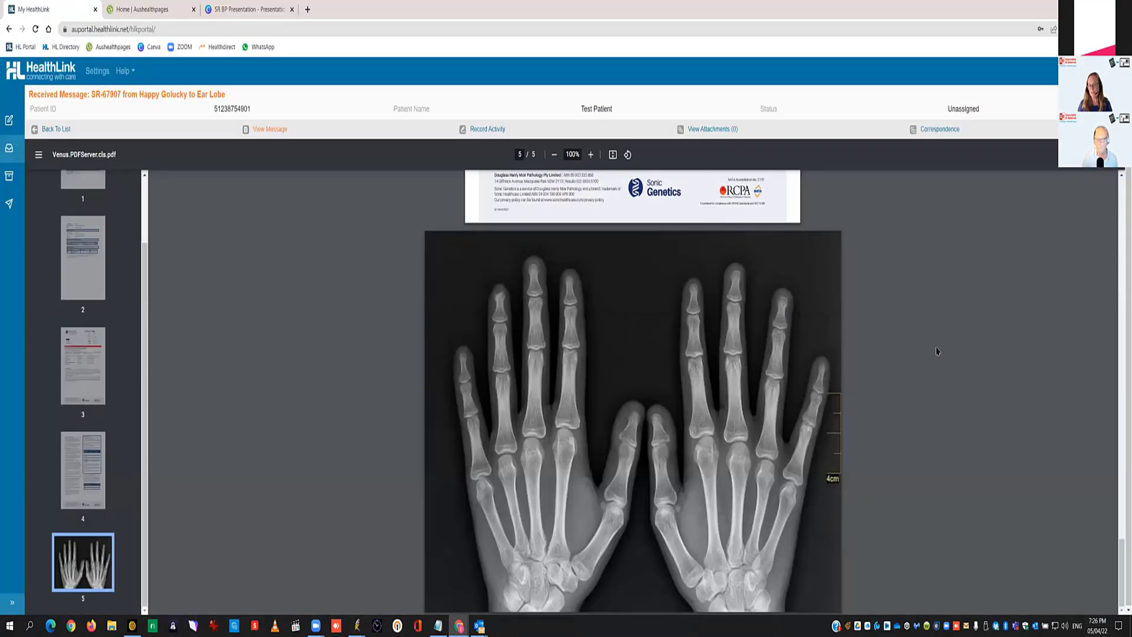
pyautogui.scroll(7, 940, 354)
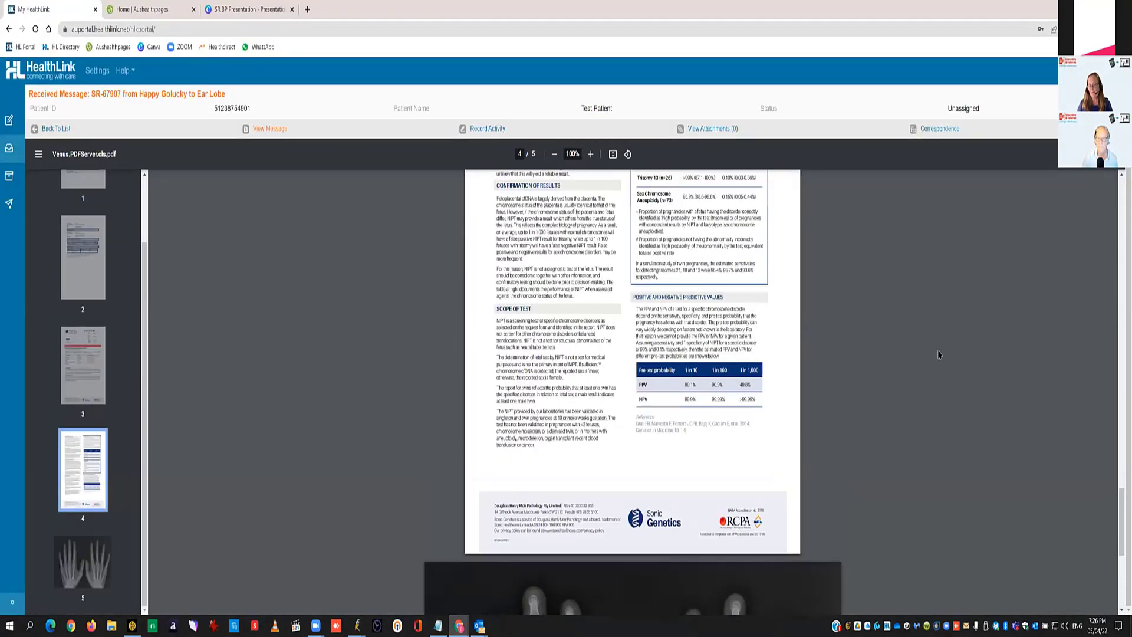
pyautogui.scroll(1, 939, 354)
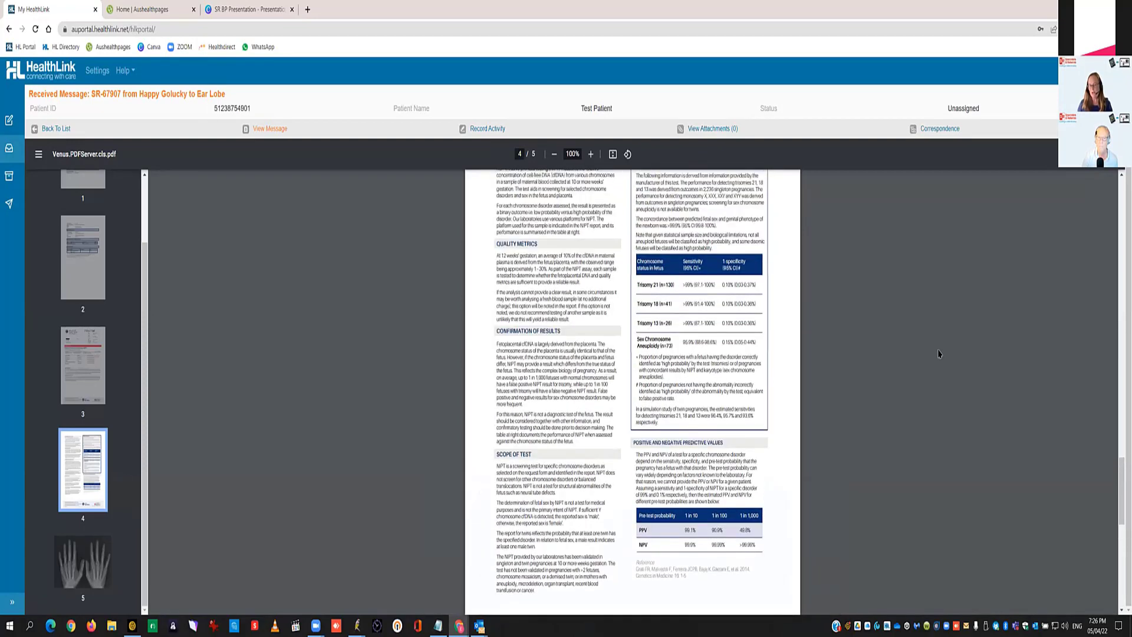
pyautogui.scroll(10, 939, 355)
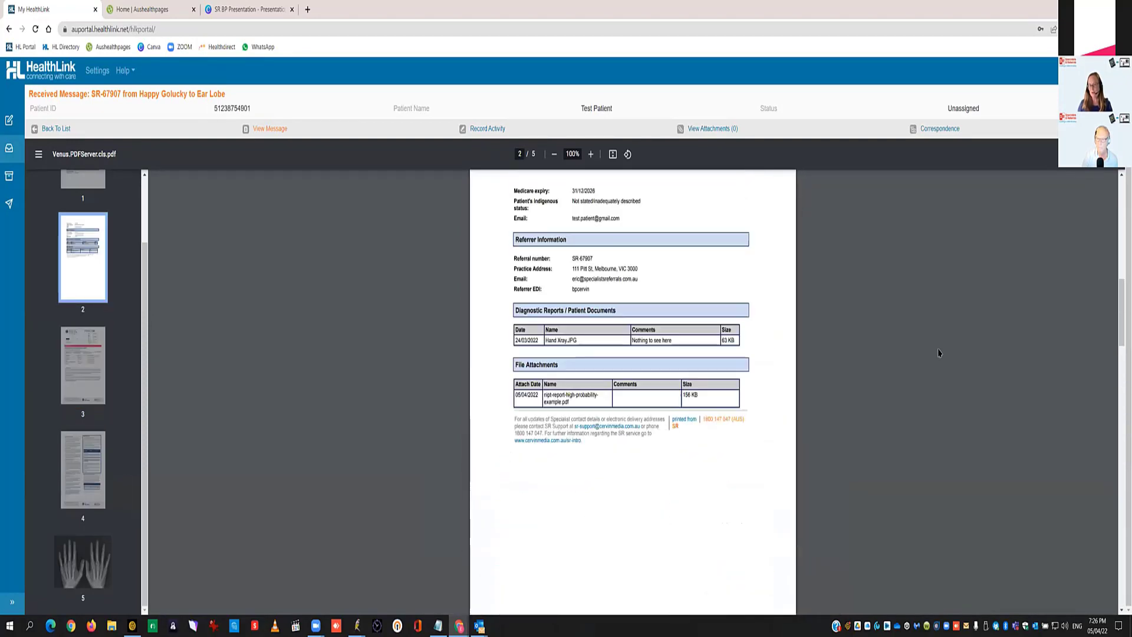
pyautogui.scroll(10, 939, 354)
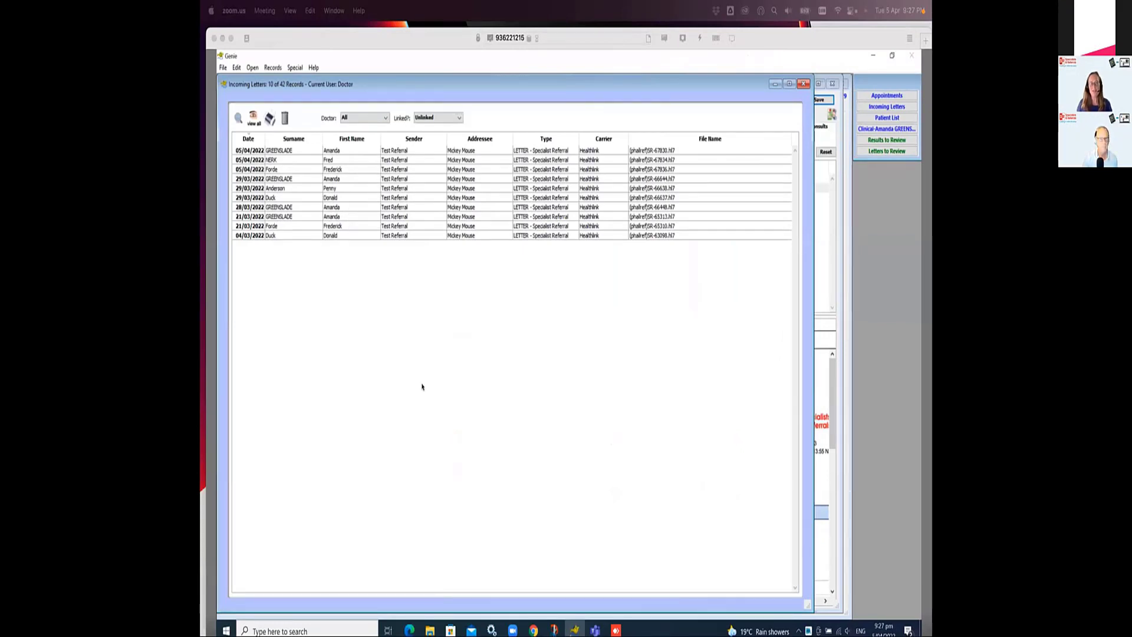
# Step: Switch to Genie and open the list of incoming letters
pyautogui.click(221, 68)
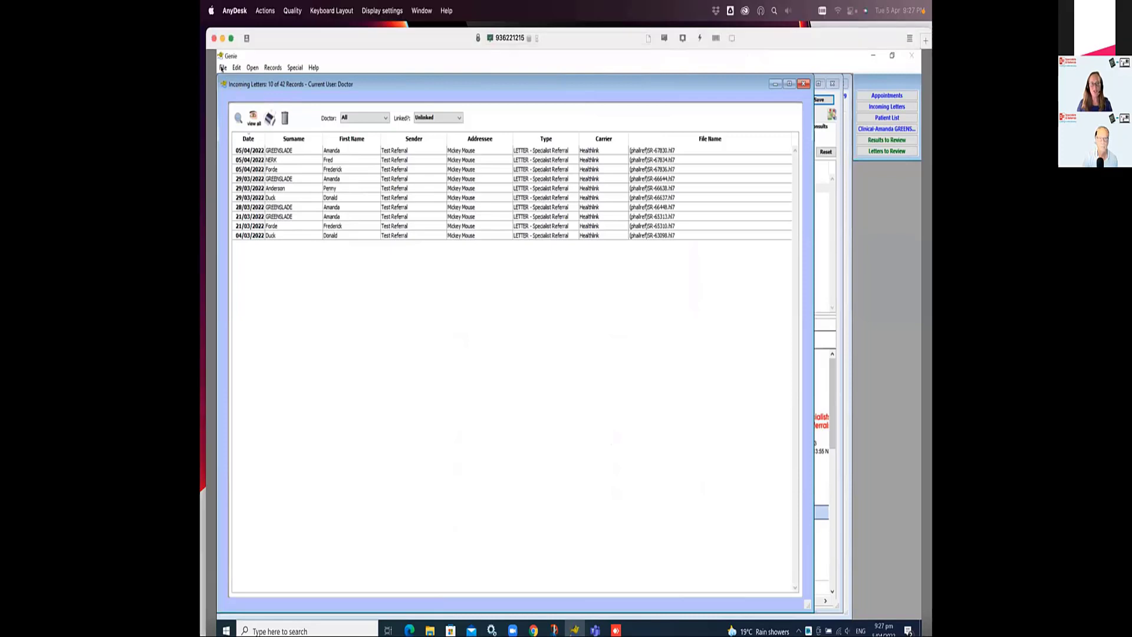
pyautogui.click(252, 69)
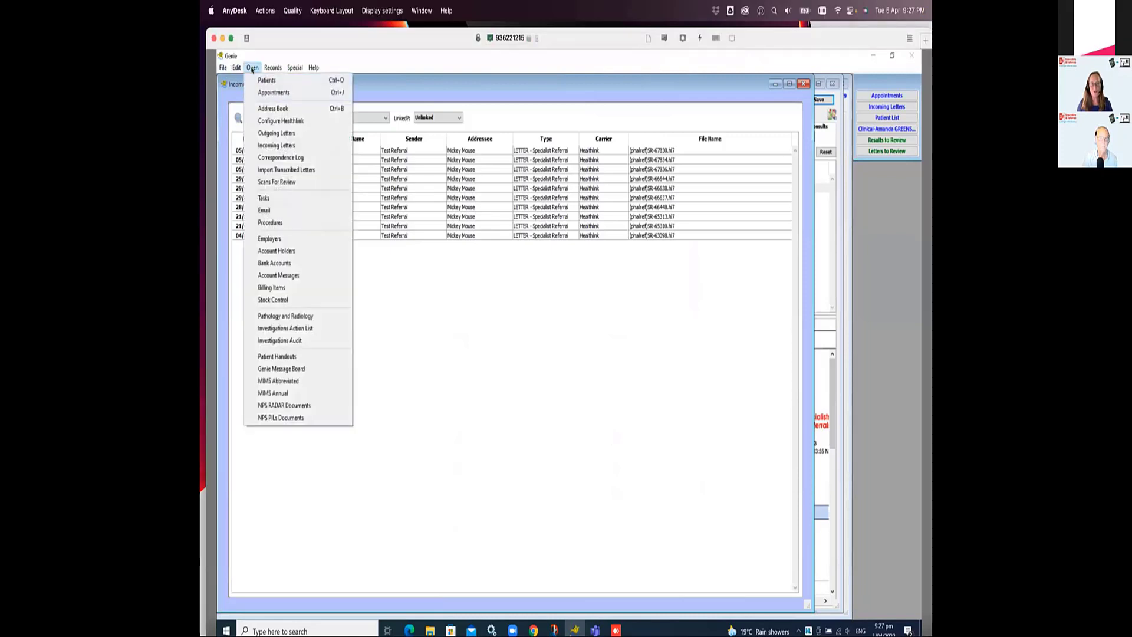
pyautogui.click(267, 146)
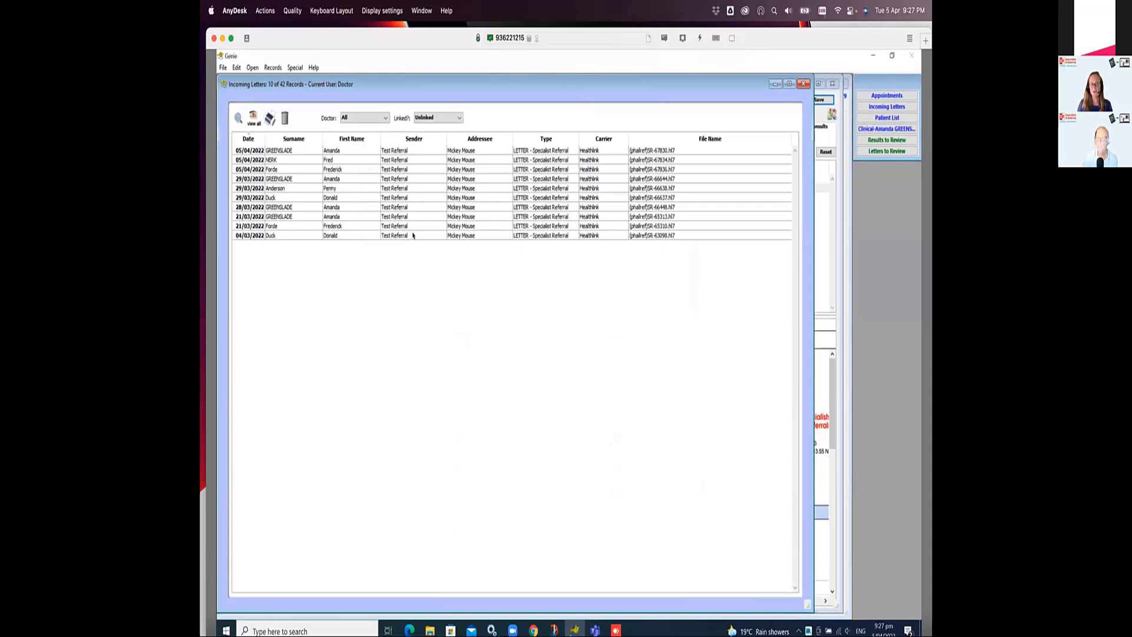
# Step: Filter the incoming letters by all doctors and check the linked-status filter options, keeping Unlinked
pyautogui.click(386, 122)
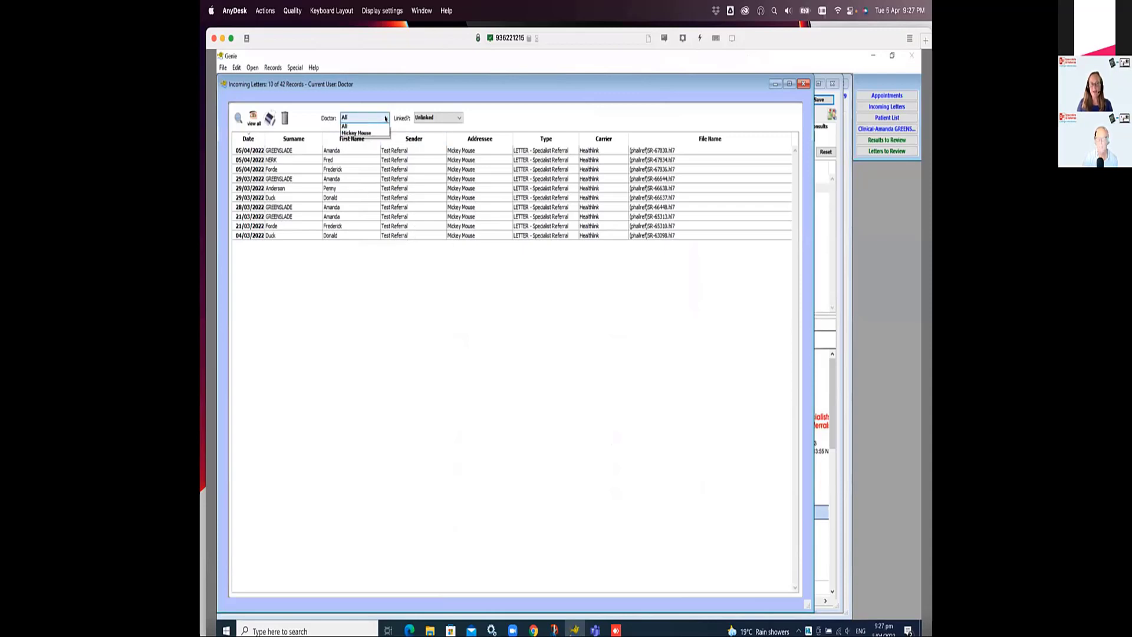
pyautogui.click(351, 129)
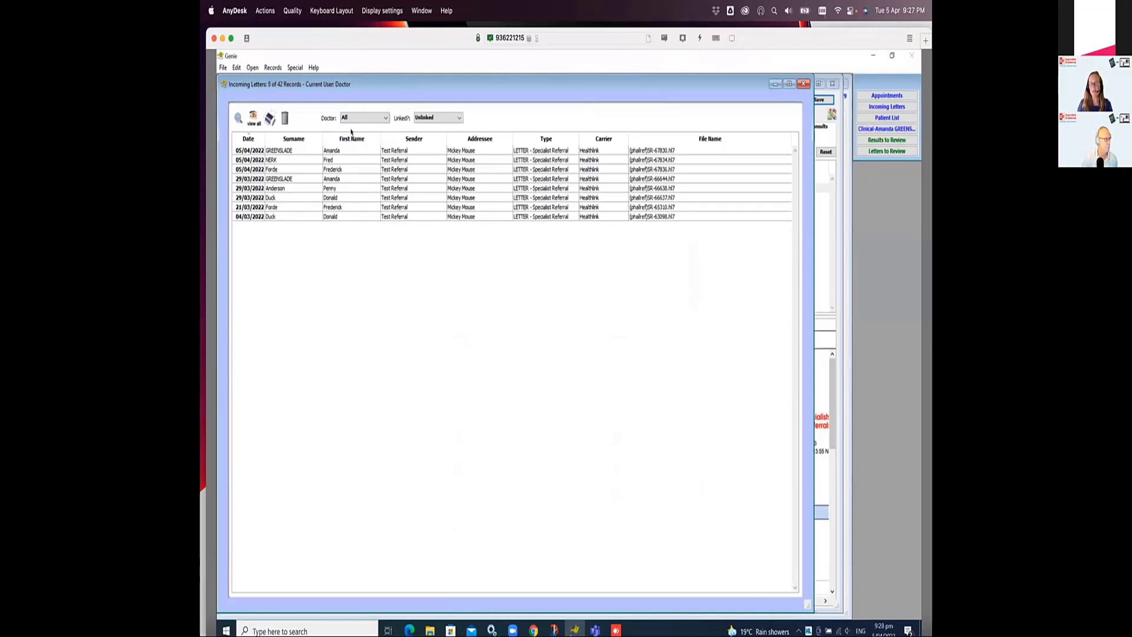
pyautogui.click(458, 118)
pyautogui.click(459, 117)
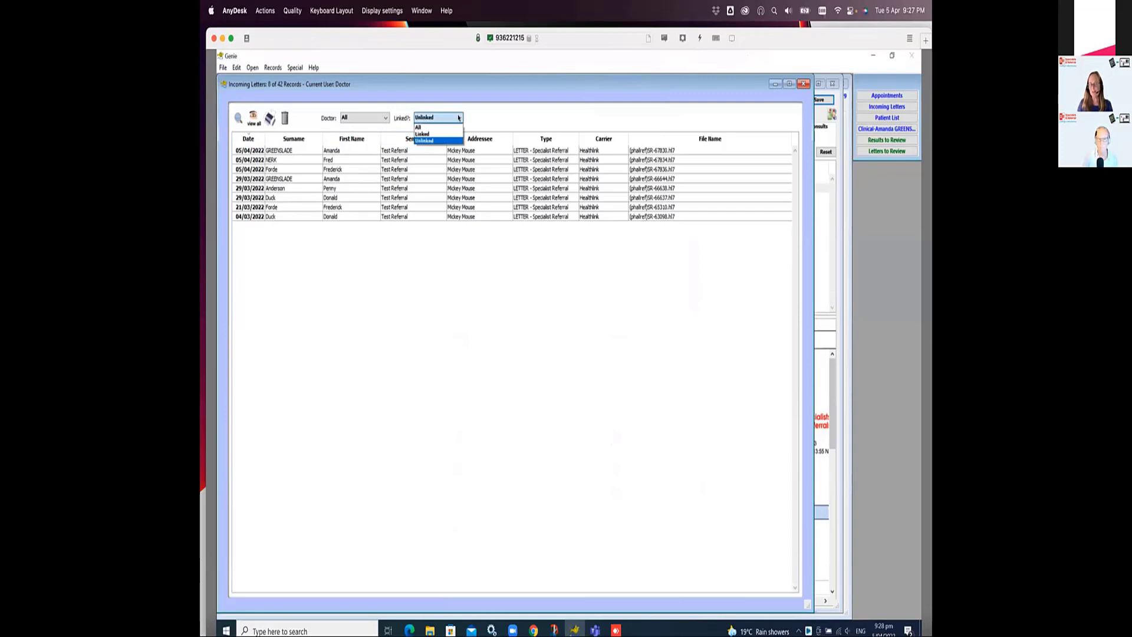
pyautogui.click(420, 280)
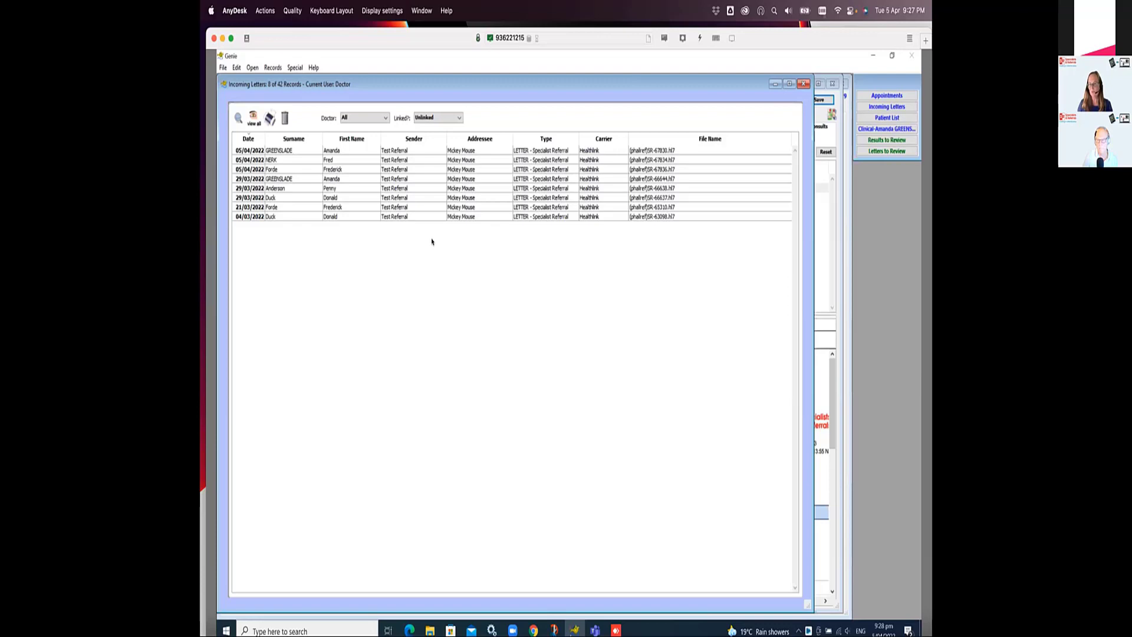
# Step: Open the first unlinked referral letter and link it and the second letter to their matching patient records
pyautogui.doubleClick(394, 152)
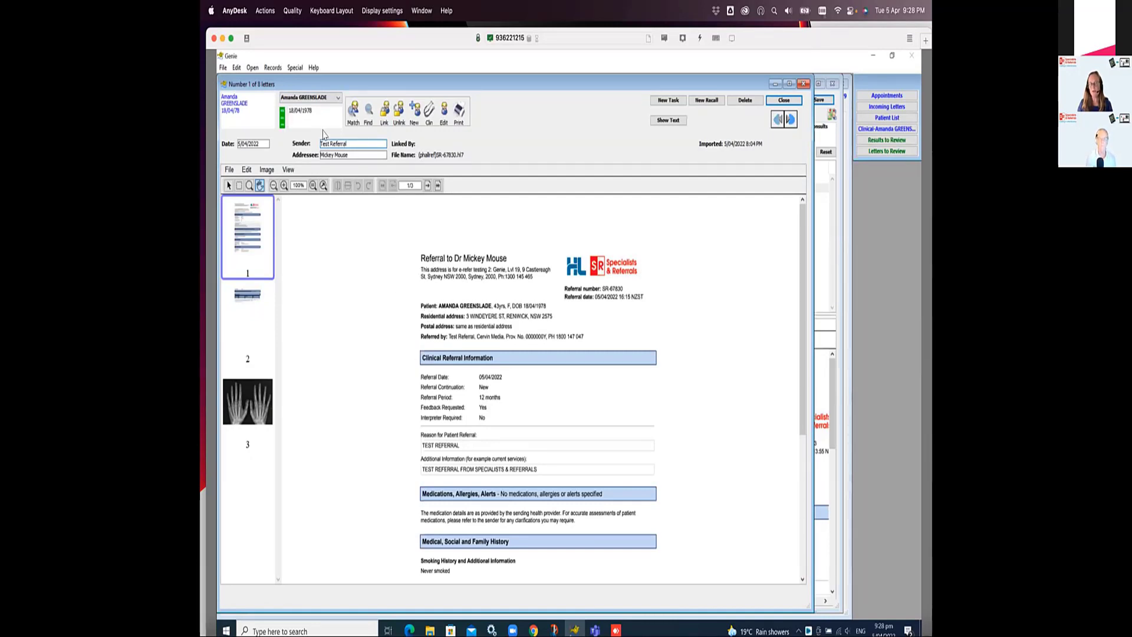
pyautogui.click(384, 112)
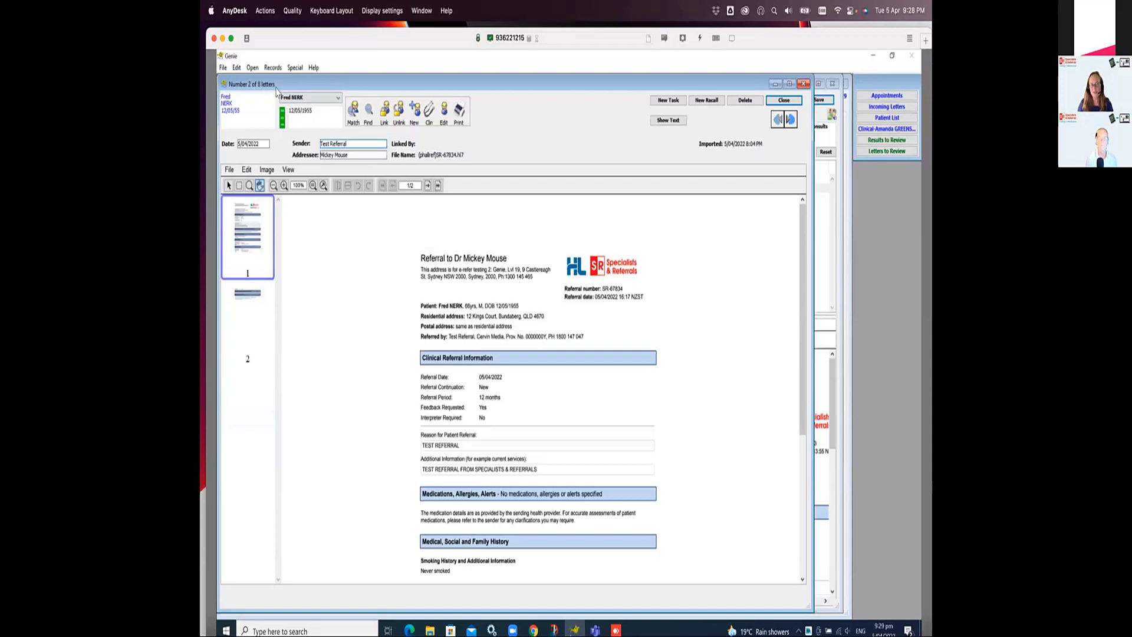
pyautogui.click(384, 112)
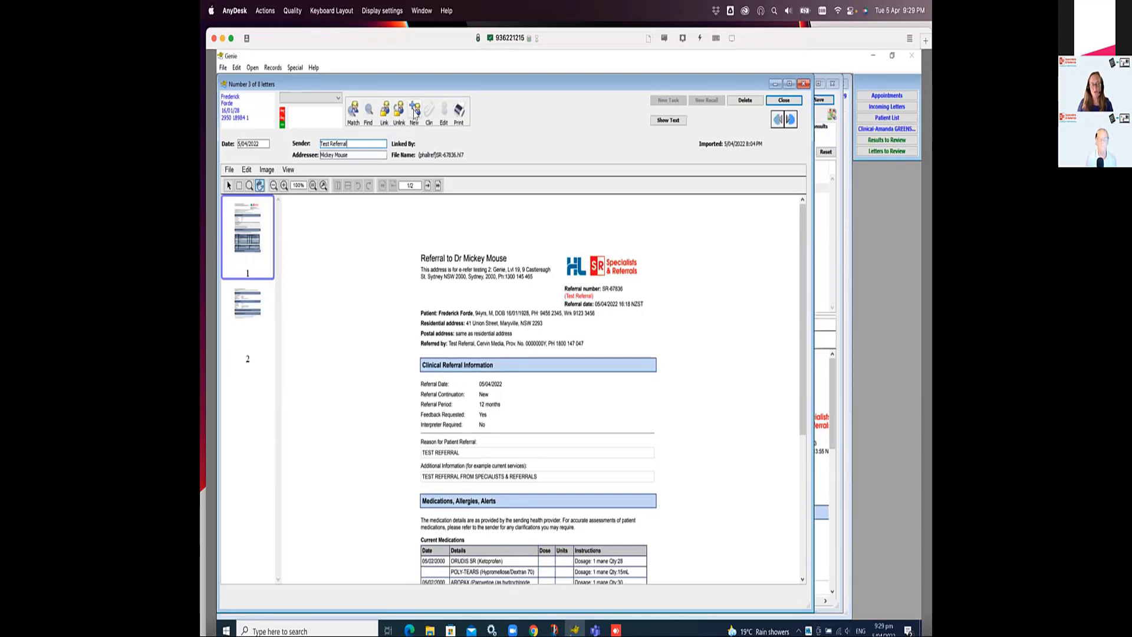
# Step: Create and save a new patient record from the third letter's details, and link the letter to that patient
pyautogui.click(414, 112)
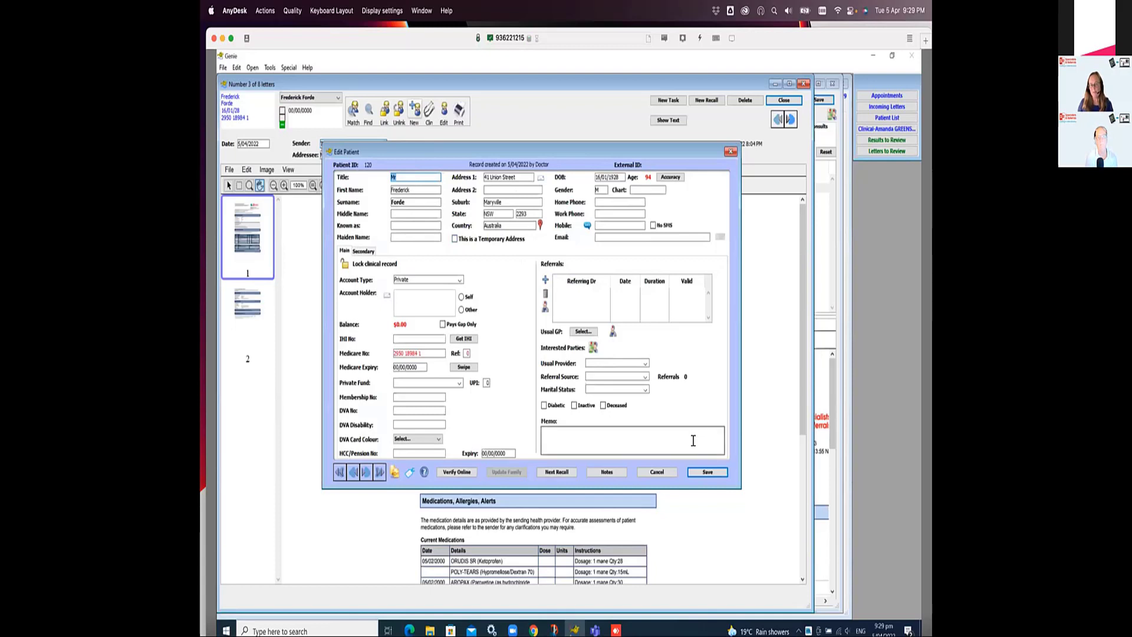
pyautogui.click(705, 472)
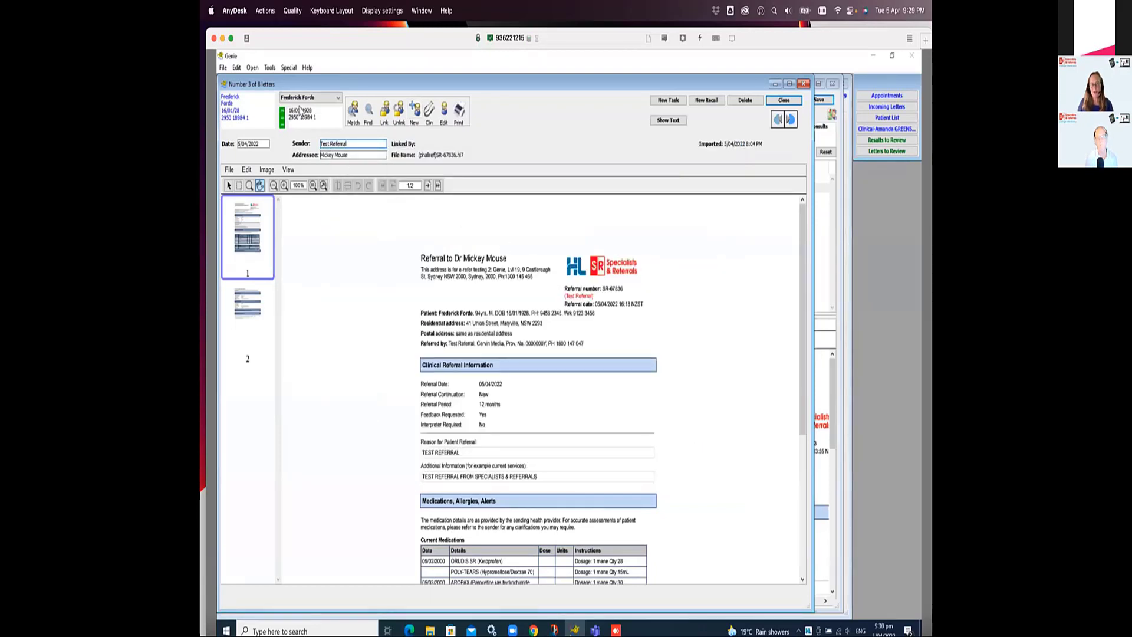
pyautogui.click(382, 115)
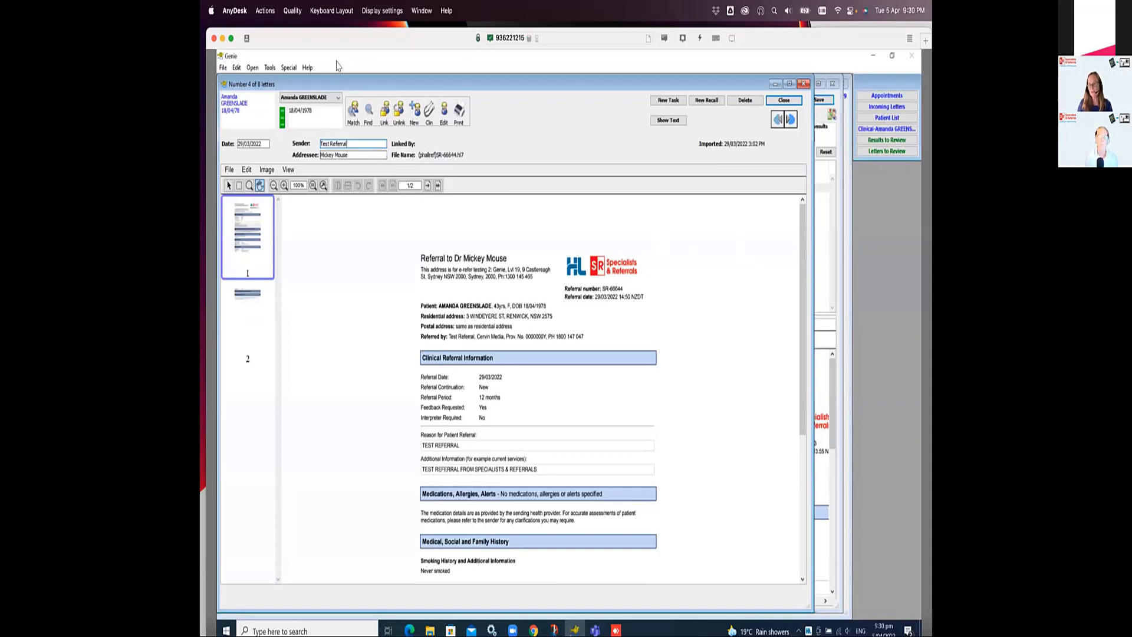
# Step: Close the letter viewer, look at the incoming letters search by surname, first name, sender and addressee, and cancel the search
pyautogui.click(803, 85)
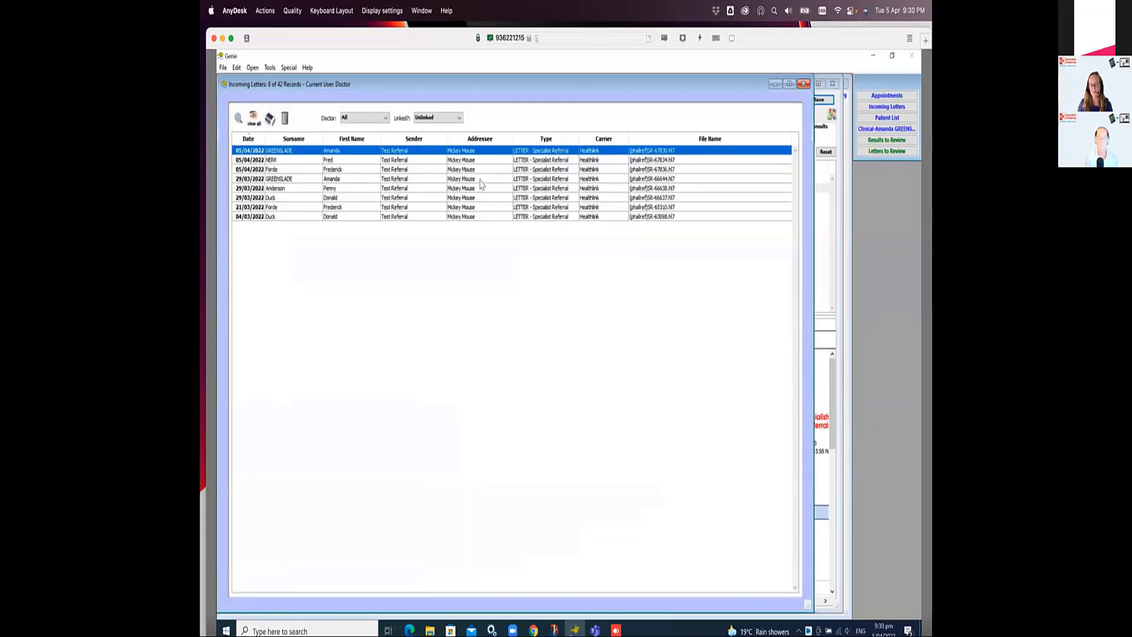
pyautogui.click(237, 118)
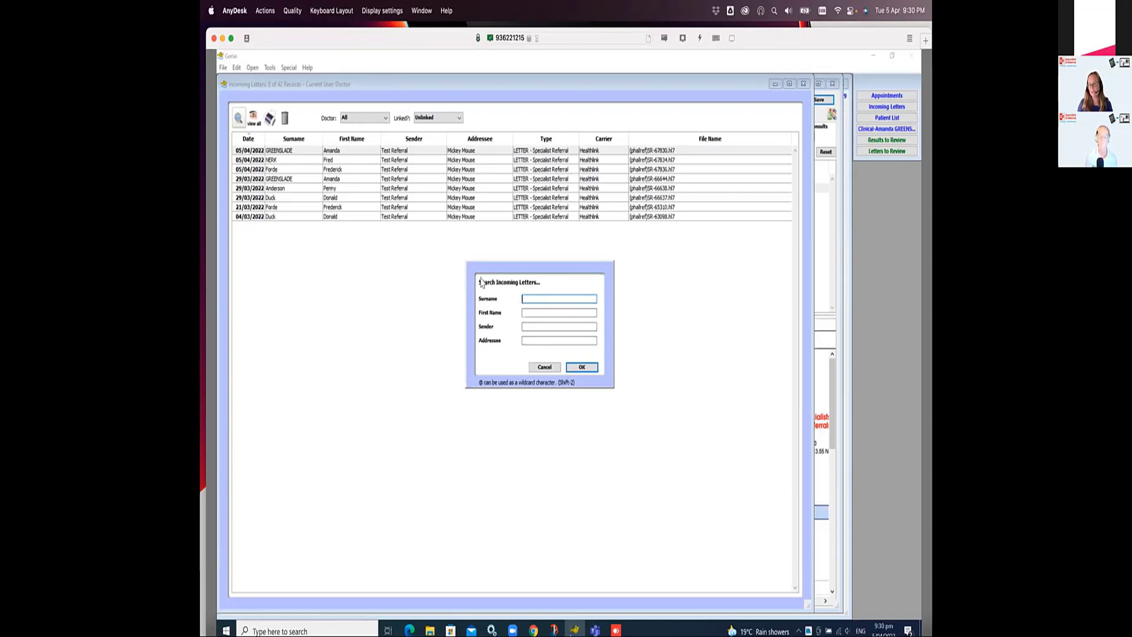
pyautogui.click(549, 367)
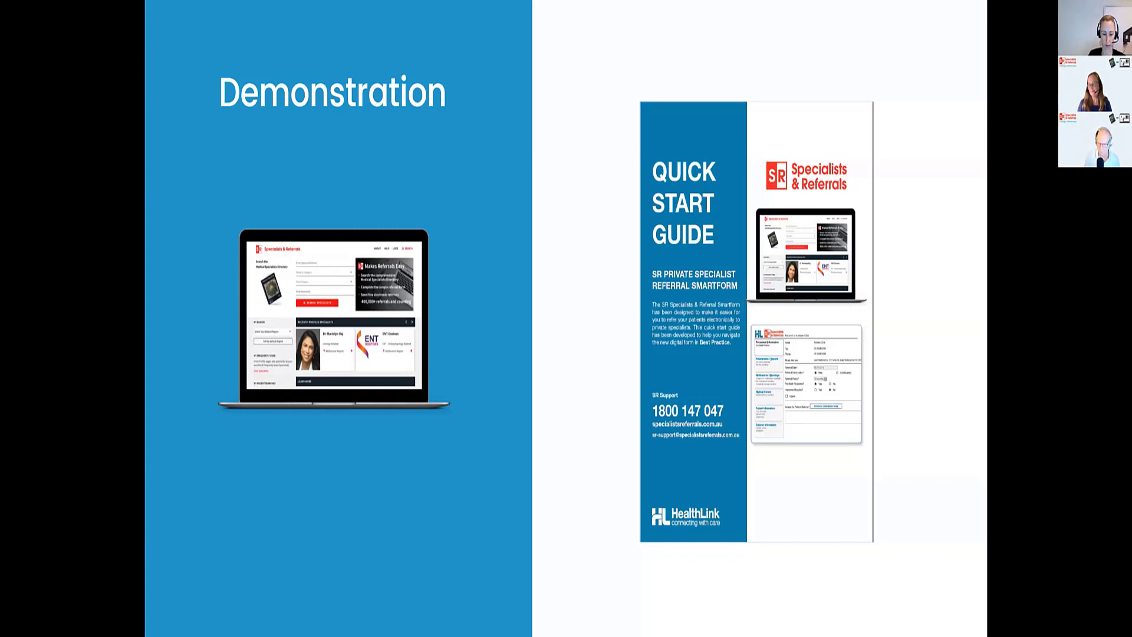
pyautogui.press('Right')
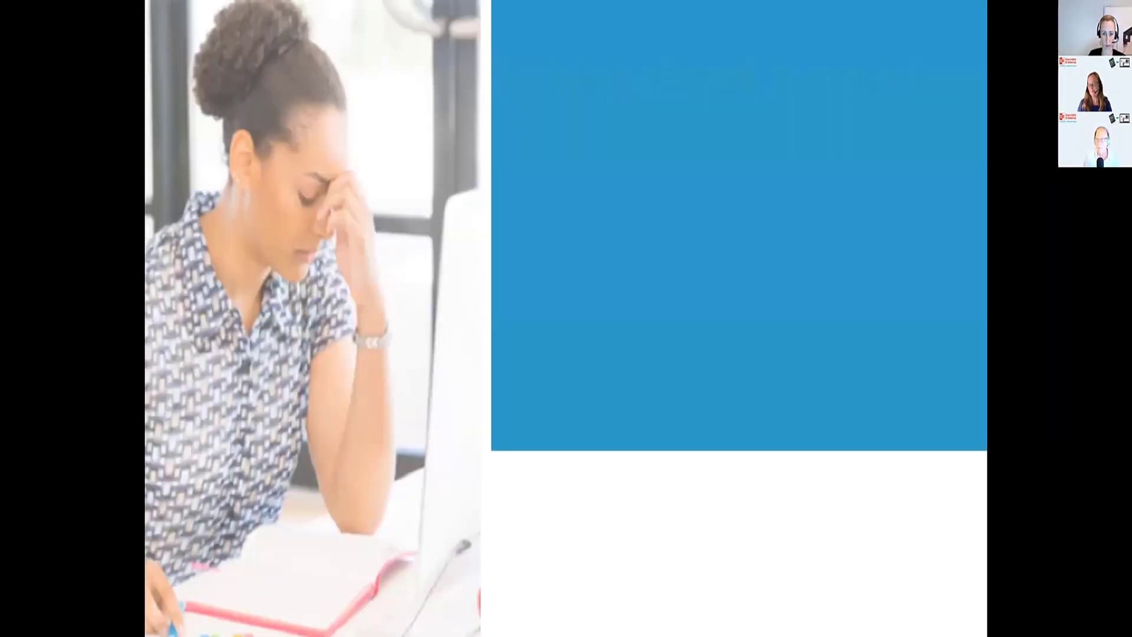